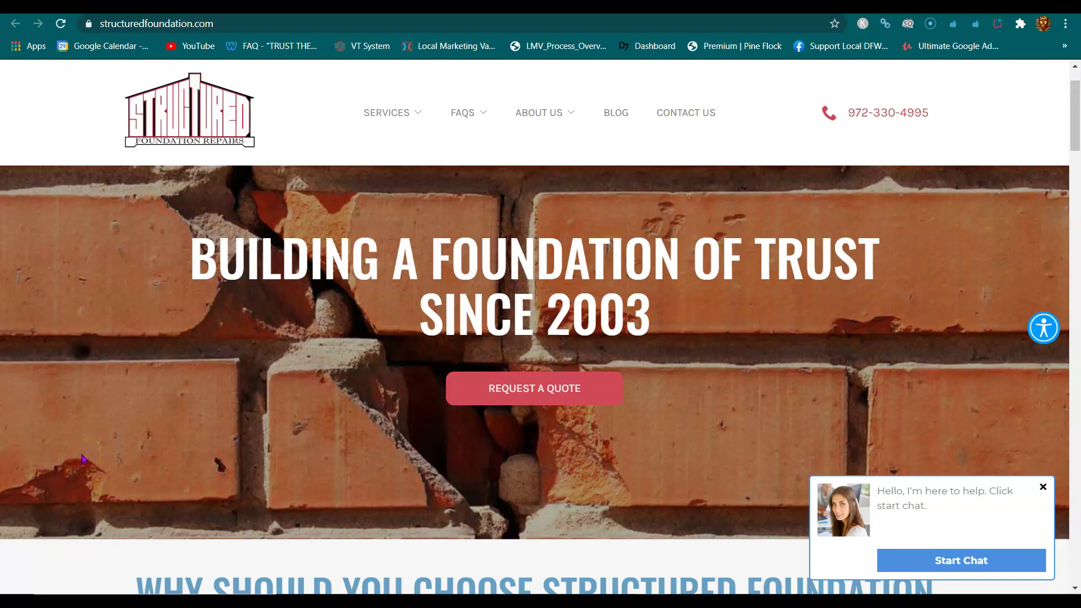
scroll(84, 460, down, 5)
scroll(84, 460, down, 5)
scroll(84, 460, down, 3)
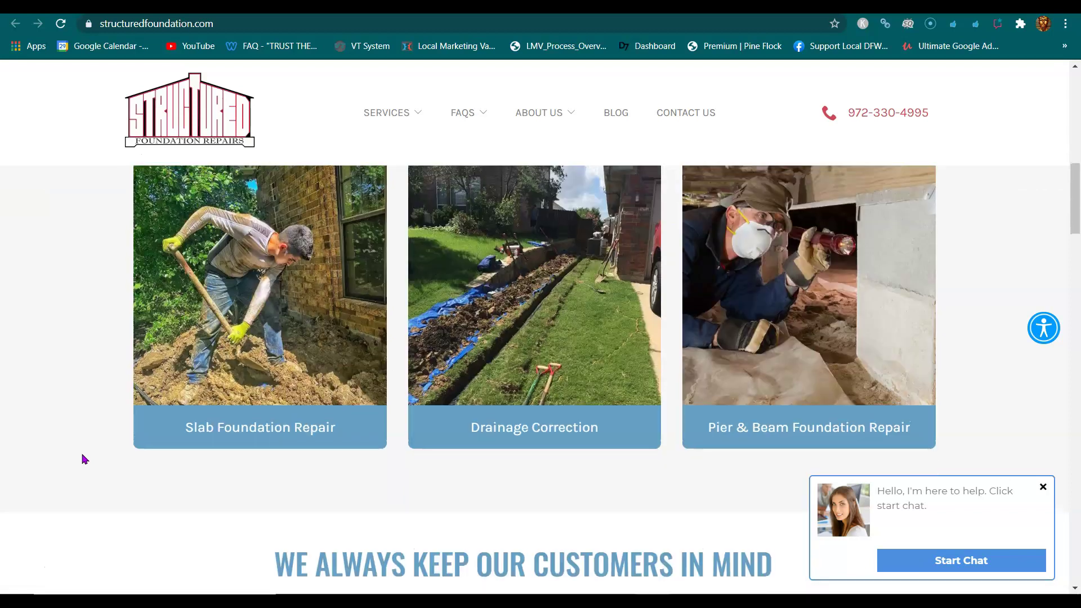
scroll(84, 459, up, 5)
scroll(84, 460, up, 4)
scroll(84, 460, up, 2)
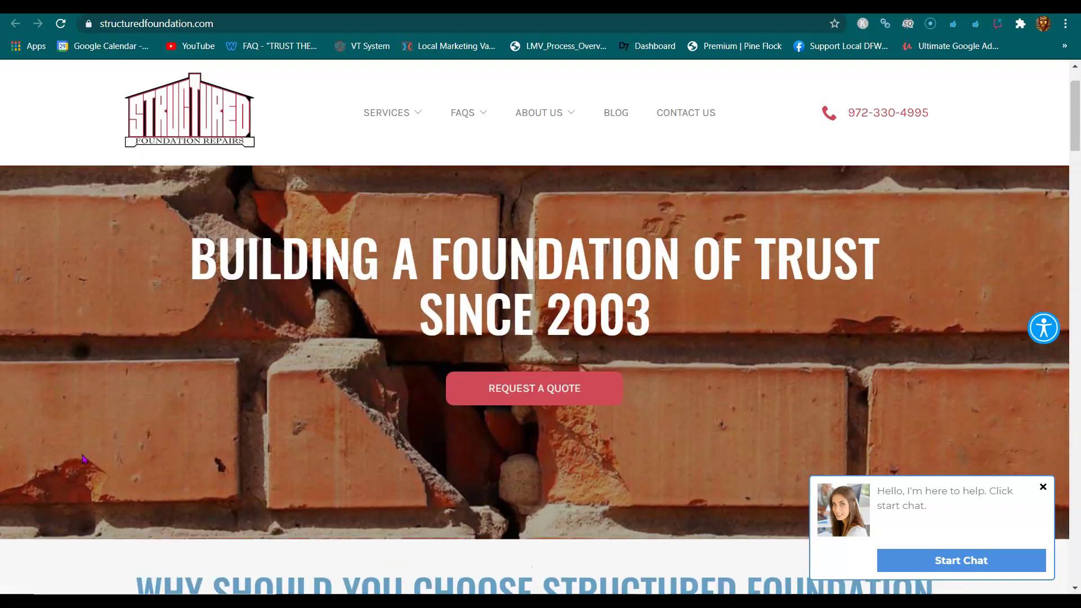
scroll(84, 459, up, 1)
scroll(83, 459, down, 2)
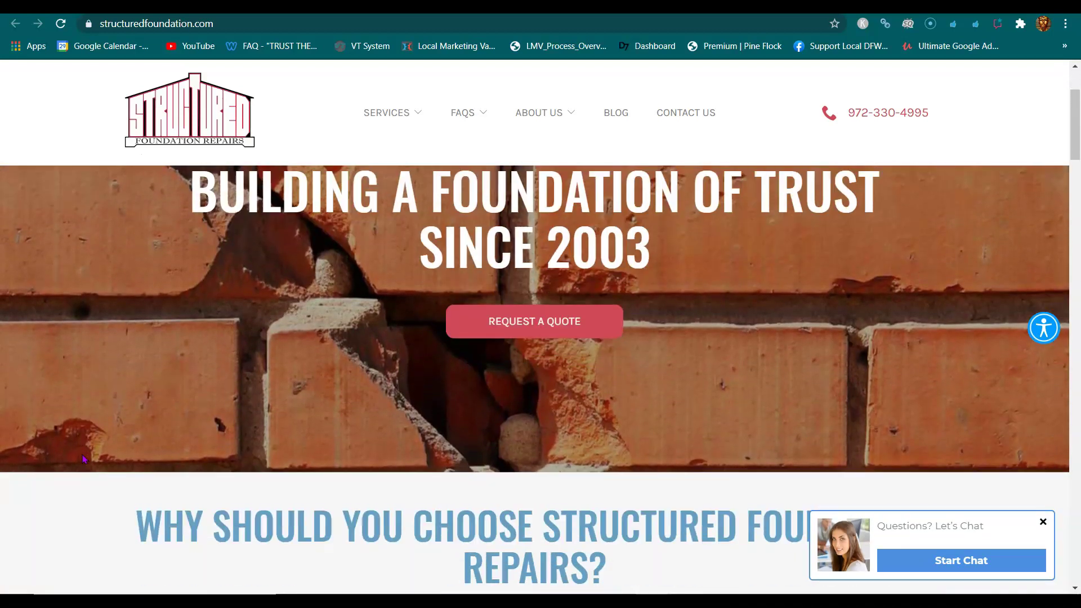
scroll(84, 459, down, 1)
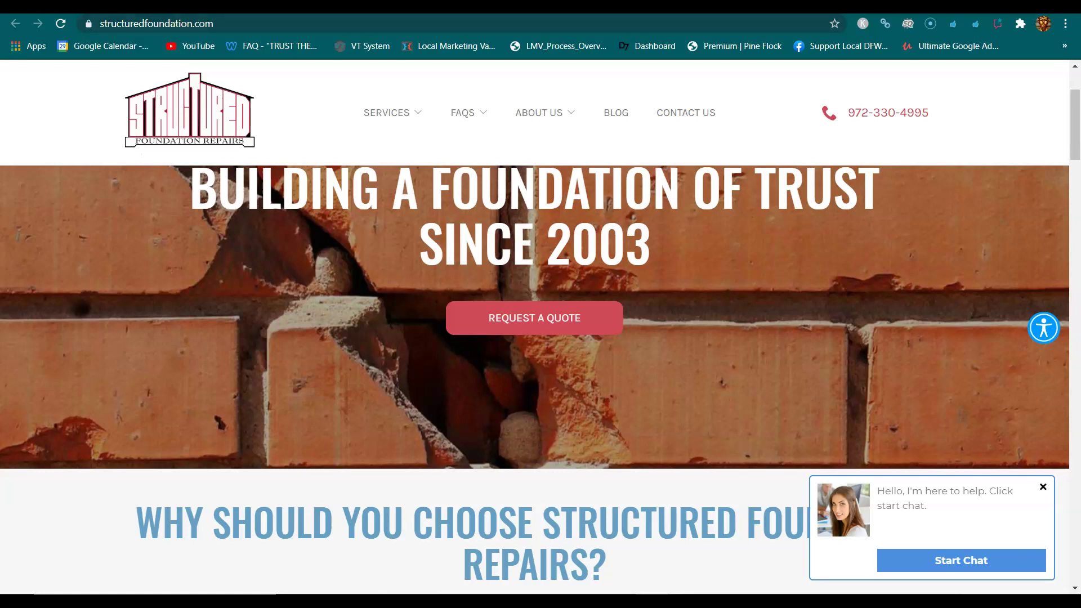
- Go back to the Structured Foundation Repairs Google results, with its 4.8-star, 832-review profile
key(alt+Left)
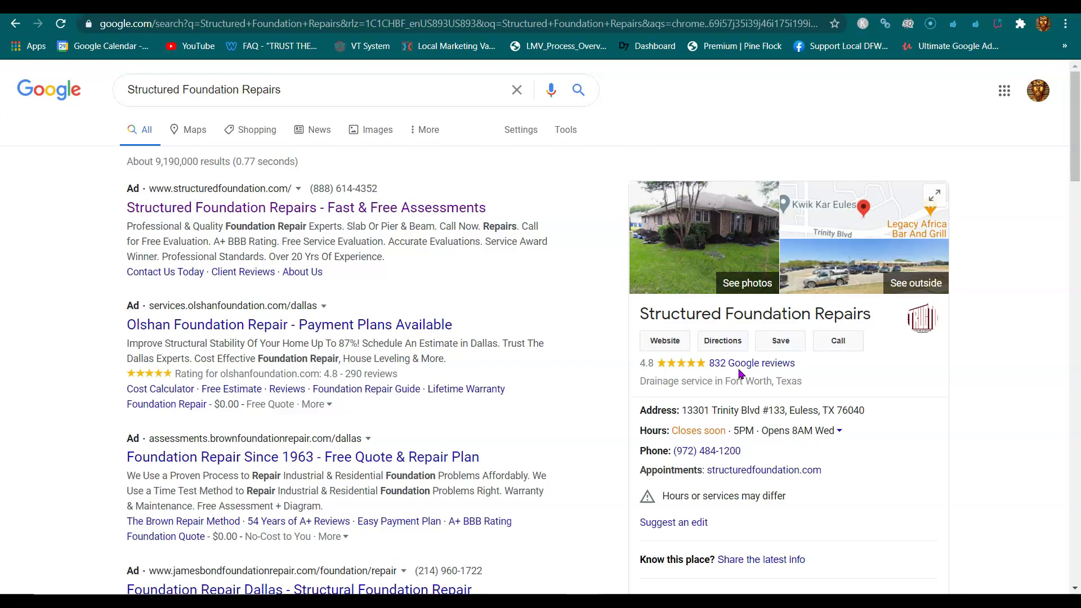
scroll(602, 355, down, 3)
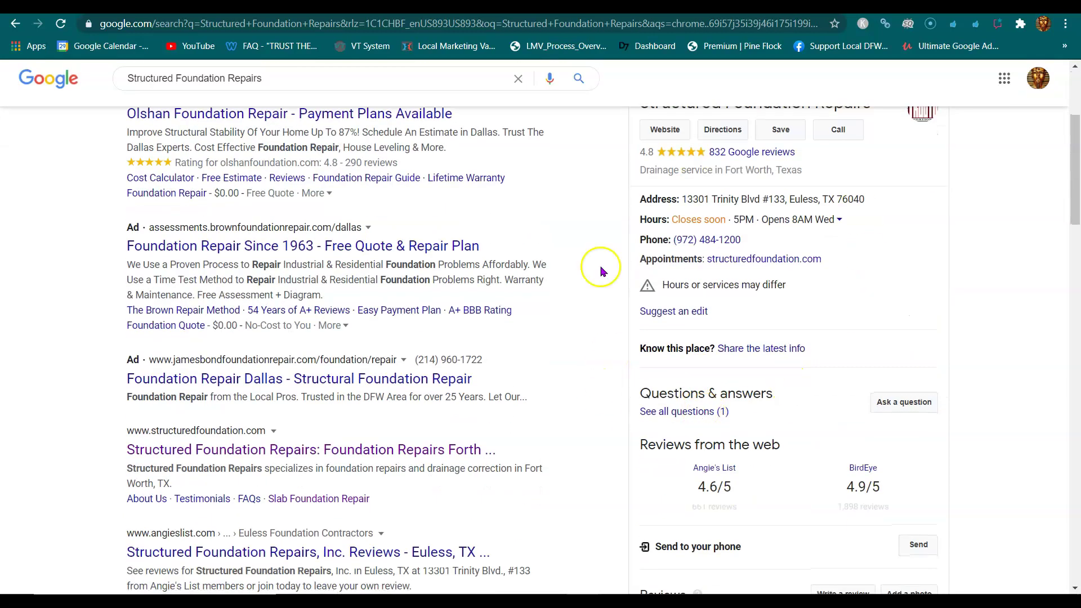
scroll(602, 270, up, 3)
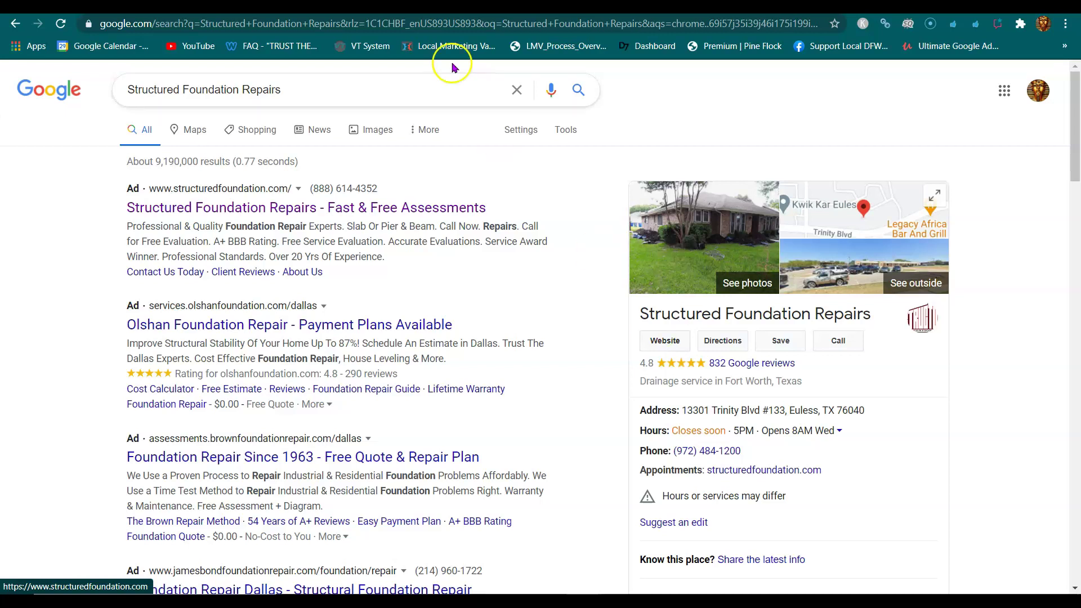
- Show the 13x13 'foundation repair' heat map around Euless, zoomed in one level
key(ctrl+Tab)
click(1018, 478)
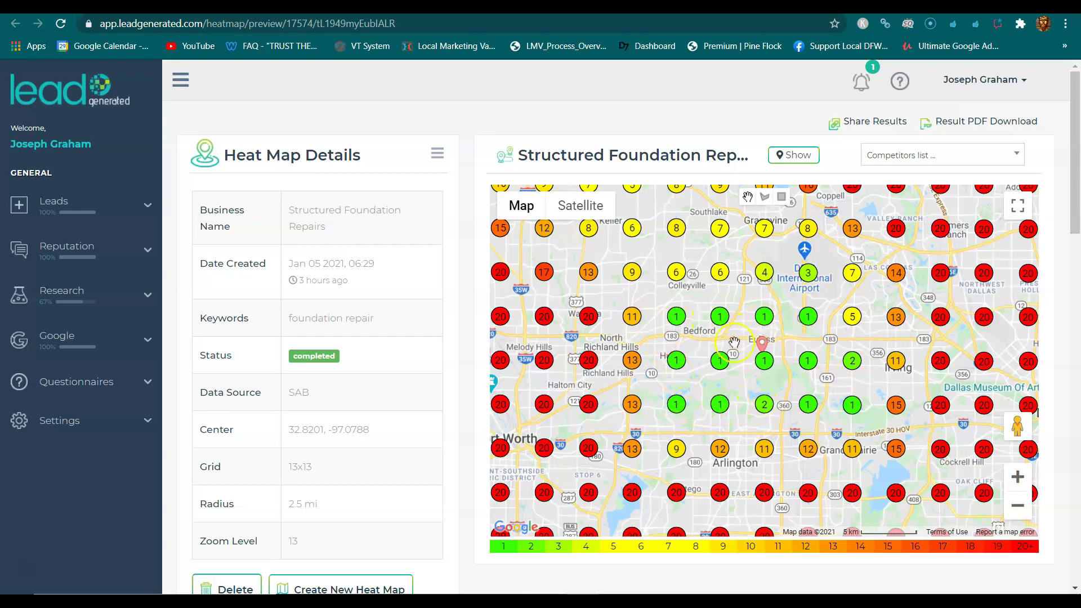
- Look over Google's 'foundation repair' ads, map pack and competitor listings, then return to the heat map
key(ctrl+Tab)
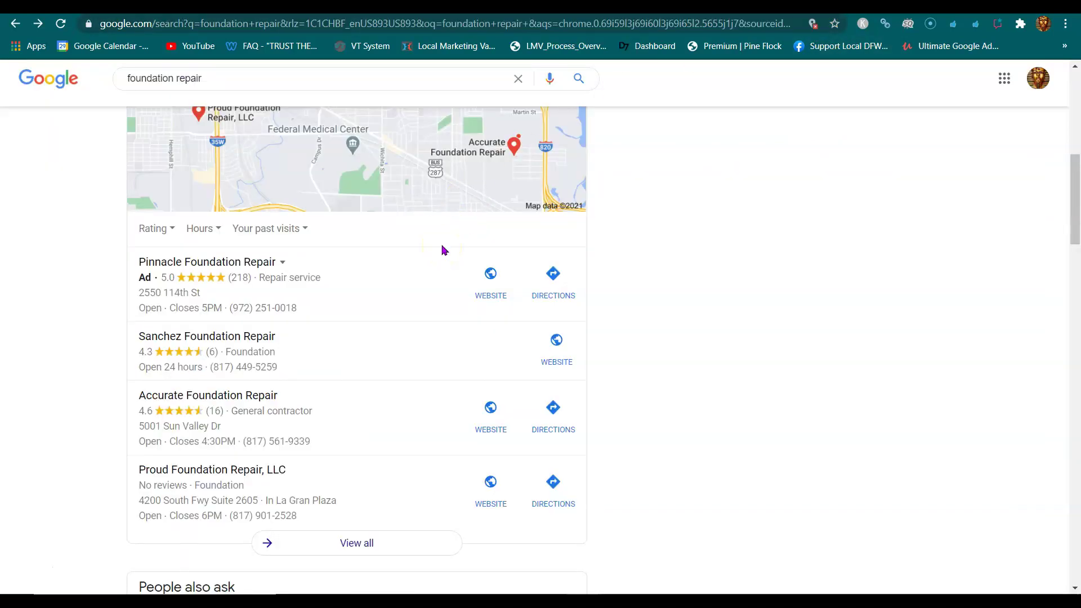
scroll(443, 250, up, 3)
scroll(443, 250, up, 3)
scroll(423, 237, up, 4)
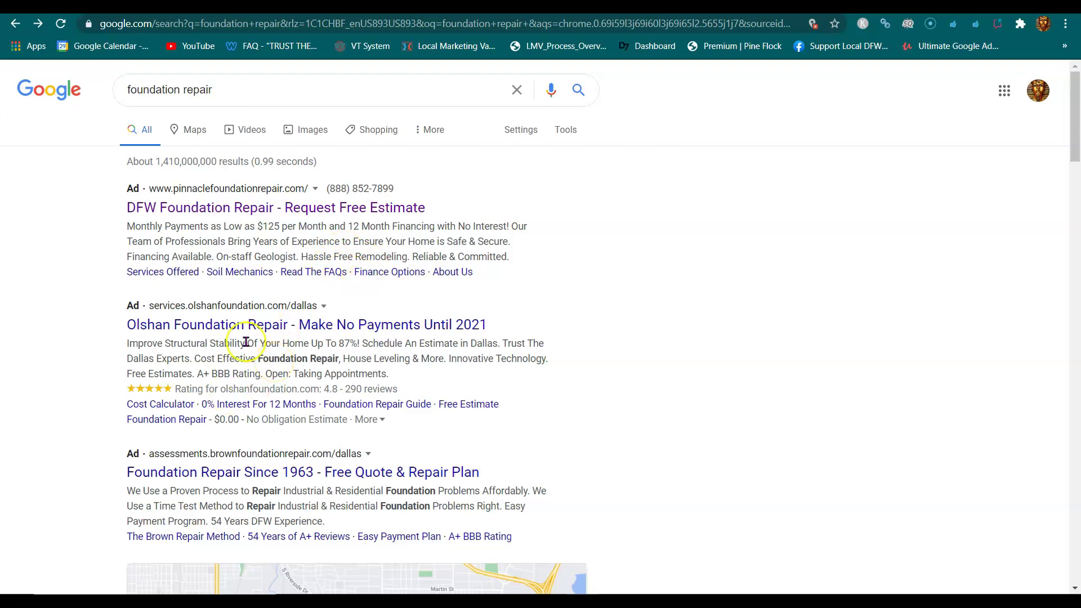
scroll(190, 240, down, 4)
scroll(190, 241, down, 3)
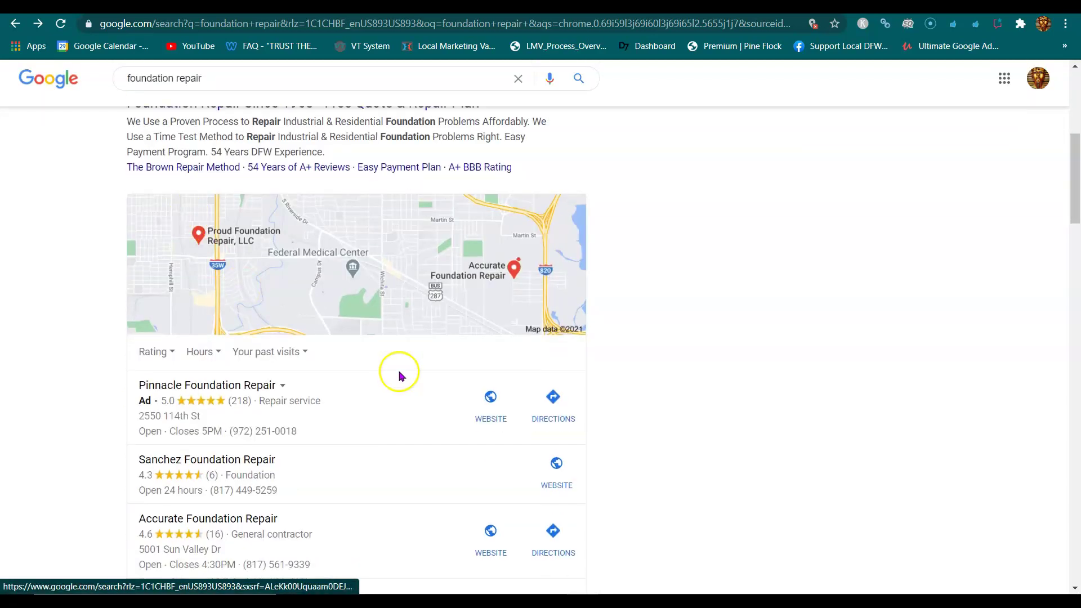
scroll(182, 381, down, 3)
scroll(312, 380, down, 3)
scroll(95, 442, down, 3)
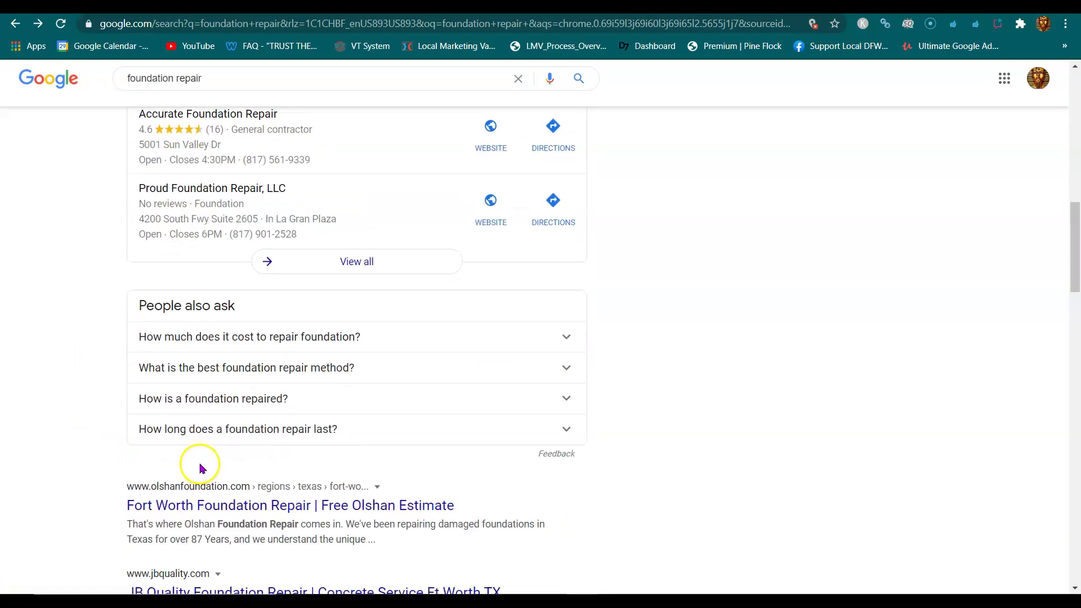
scroll(203, 456, down, 3)
scroll(229, 363, down, 1)
scroll(231, 362, down, 3)
scroll(231, 361, down, 1)
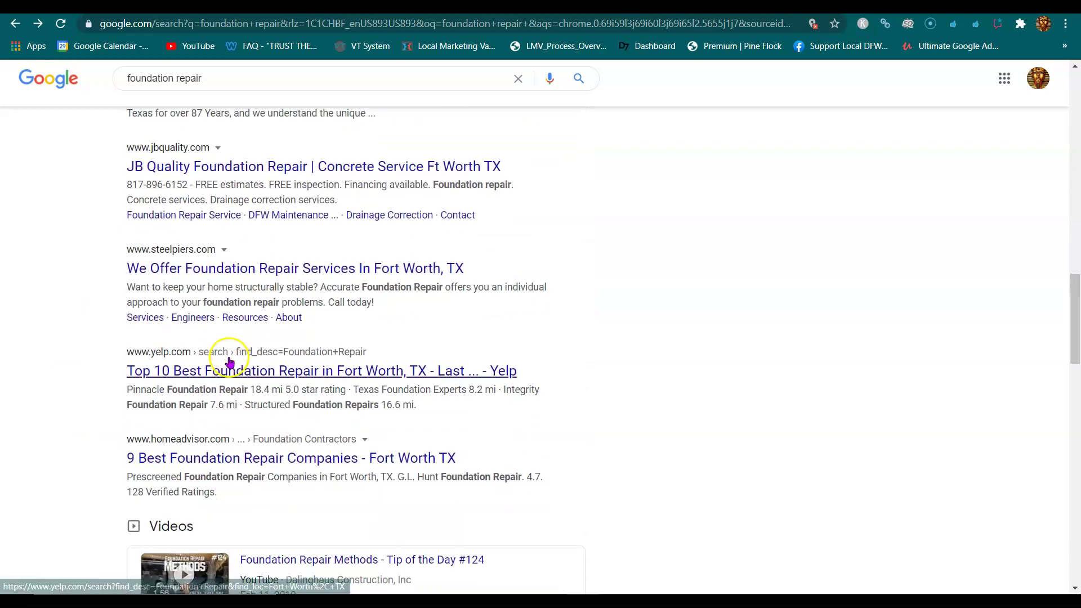
scroll(231, 361, down, 2)
scroll(197, 403, up, 5)
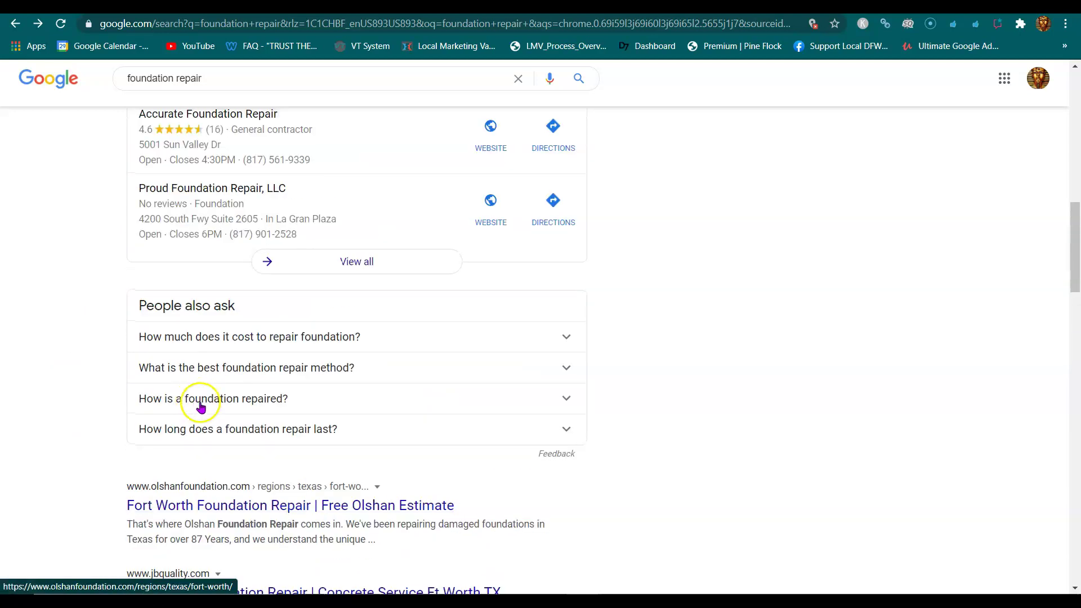
scroll(197, 403, up, 4)
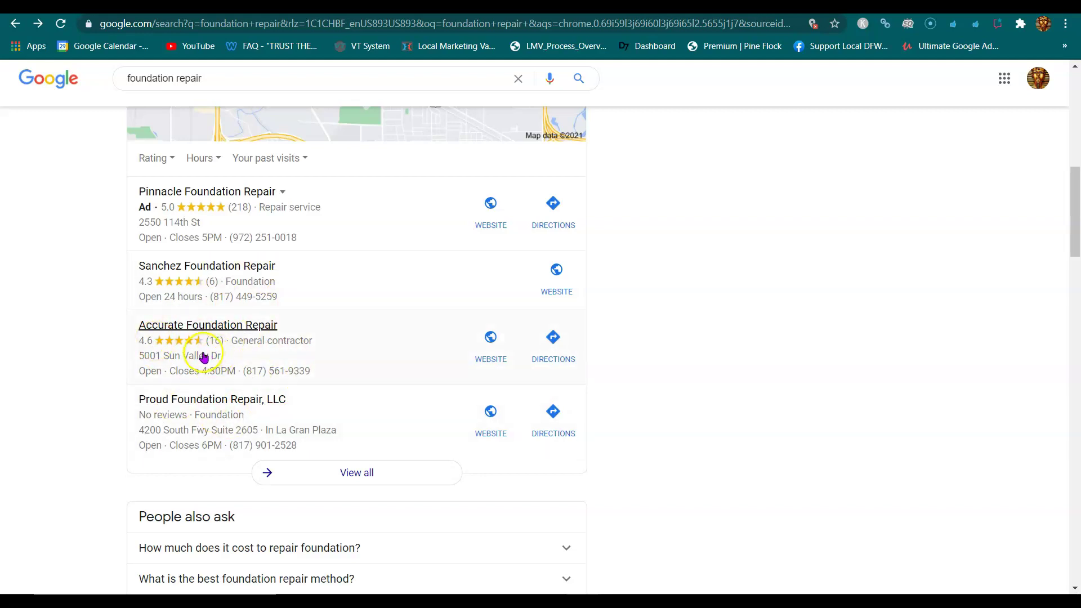
click(462, 4)
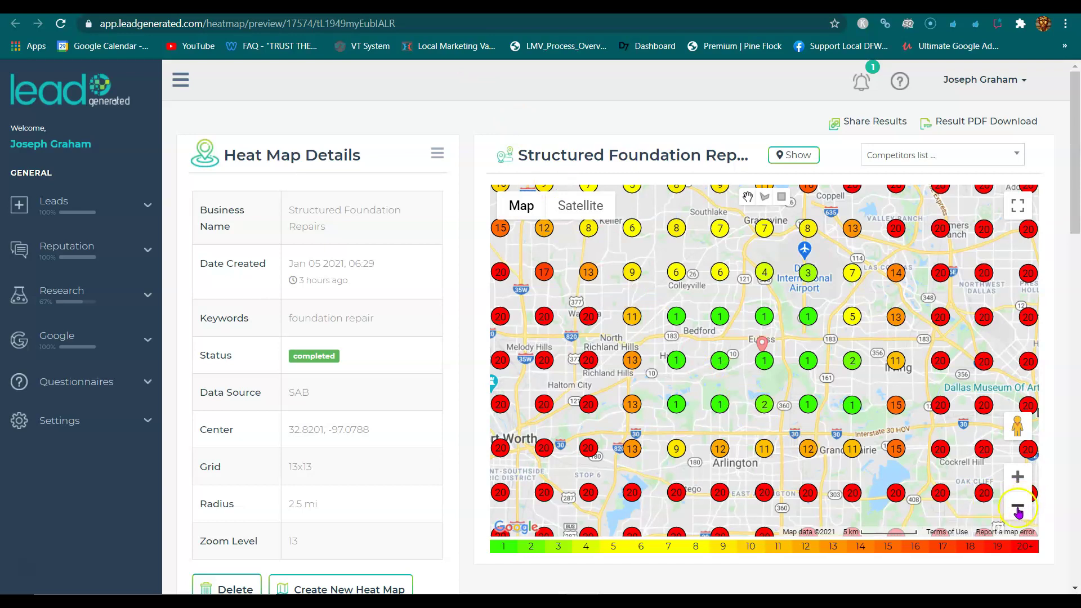
- Zoom in near Irving and list a grid point's top-20 companies, with Structured Foundation Repairs second
click(1018, 510)
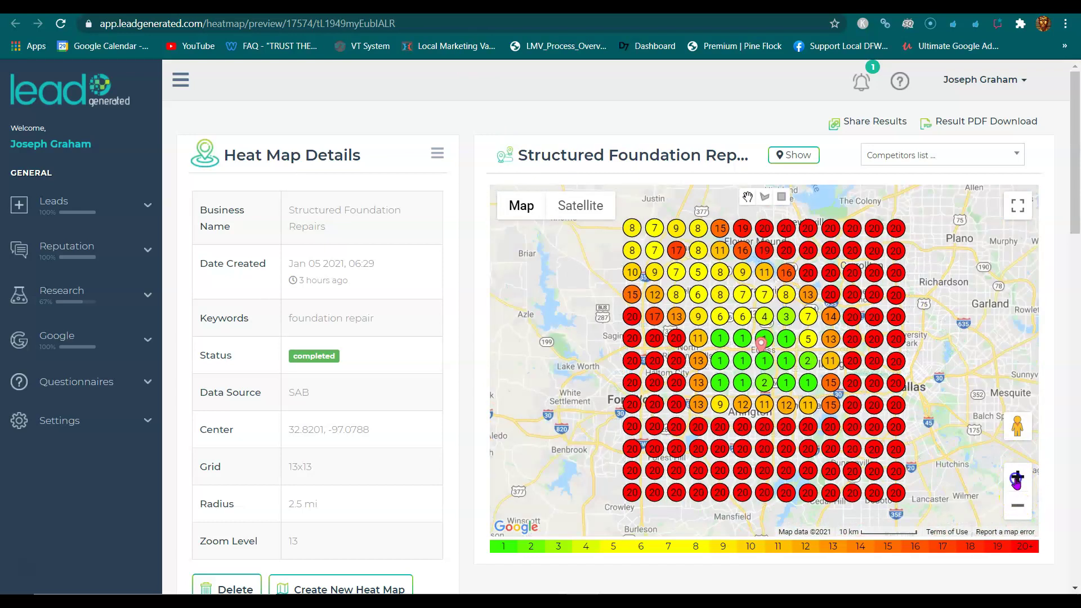
click(1018, 480)
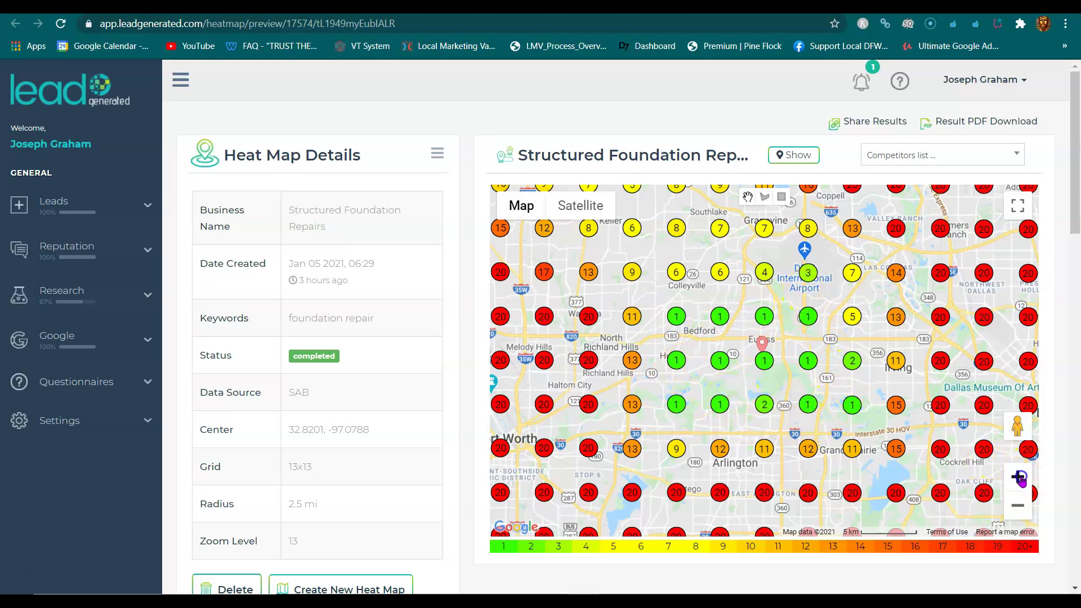
click(1019, 479)
drag(735, 423, 633, 434)
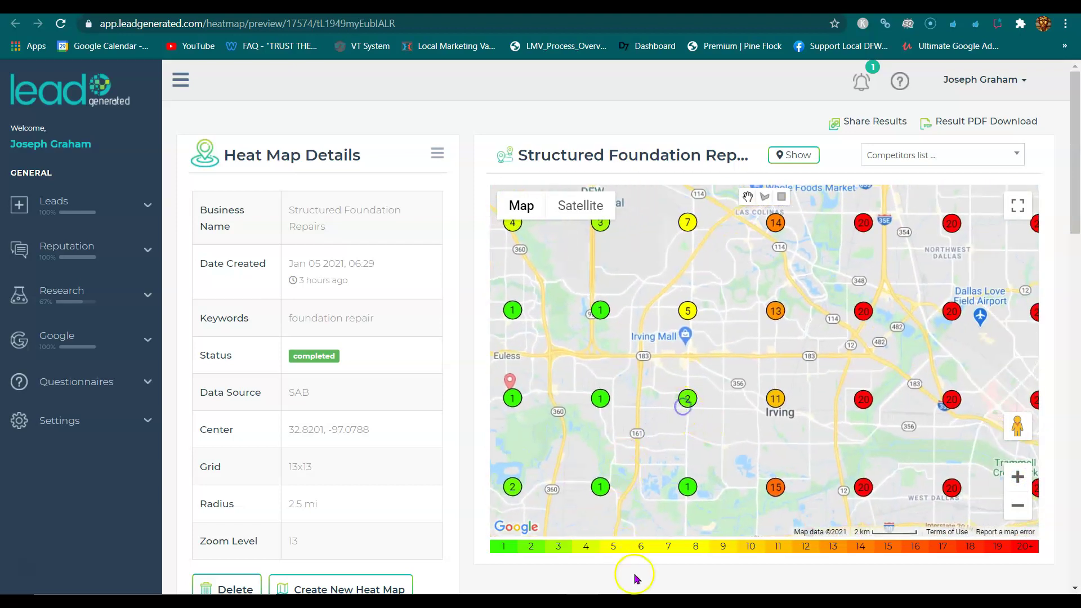
click(684, 403)
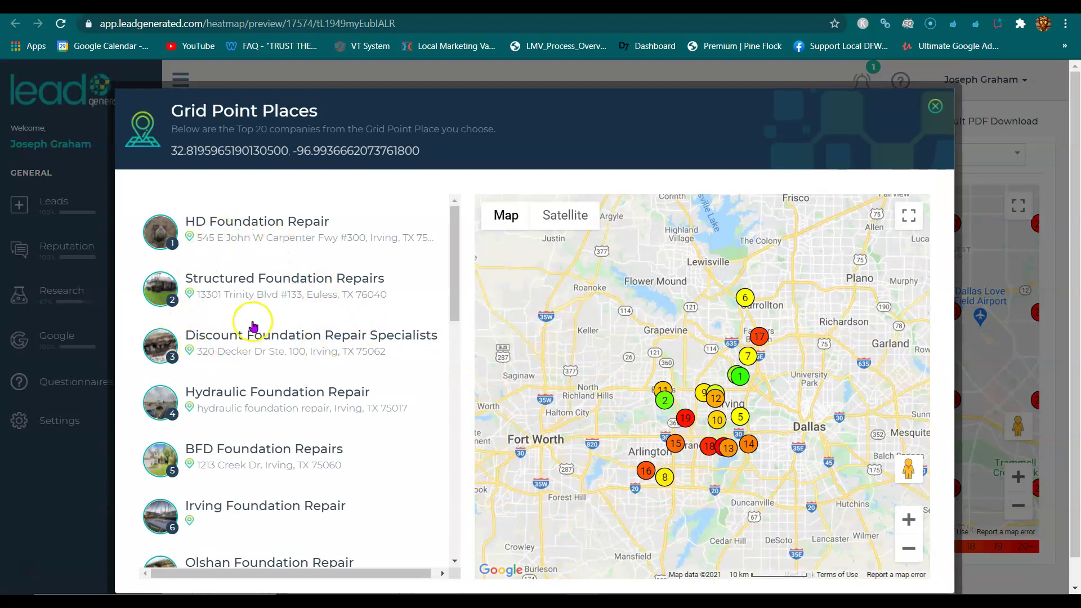
click(935, 107)
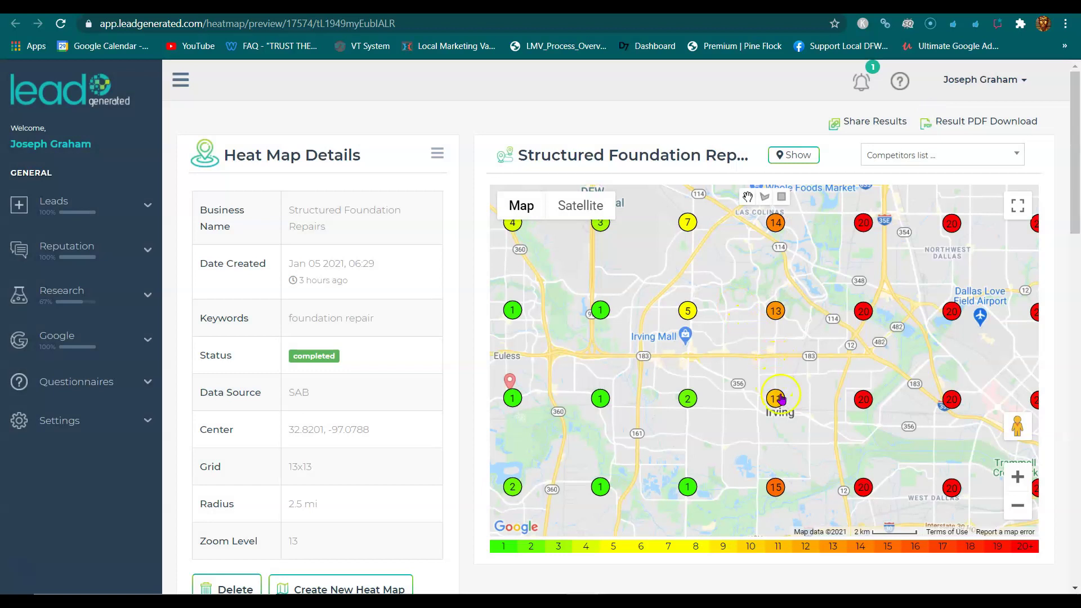
click(756, 421)
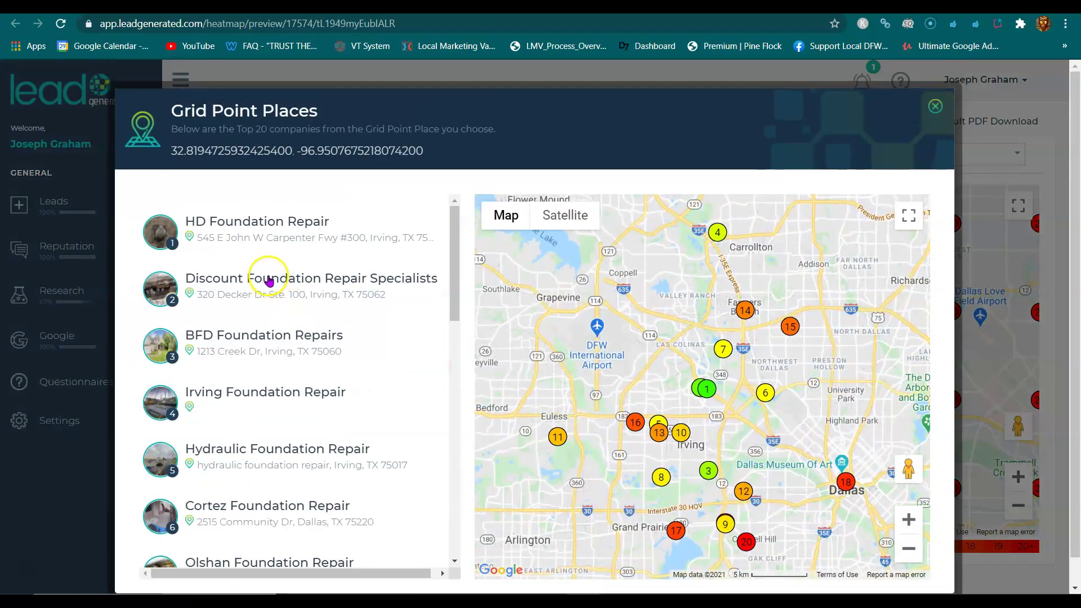
scroll(266, 285, down, 3)
scroll(266, 285, down, 3)
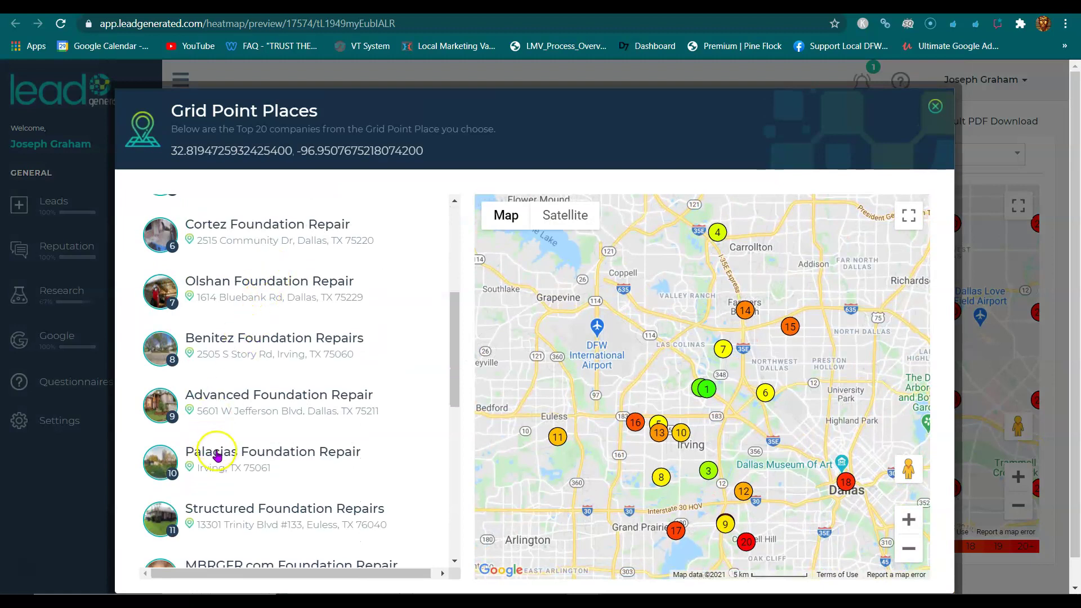
scroll(216, 457, up, 3)
scroll(216, 423, up, 3)
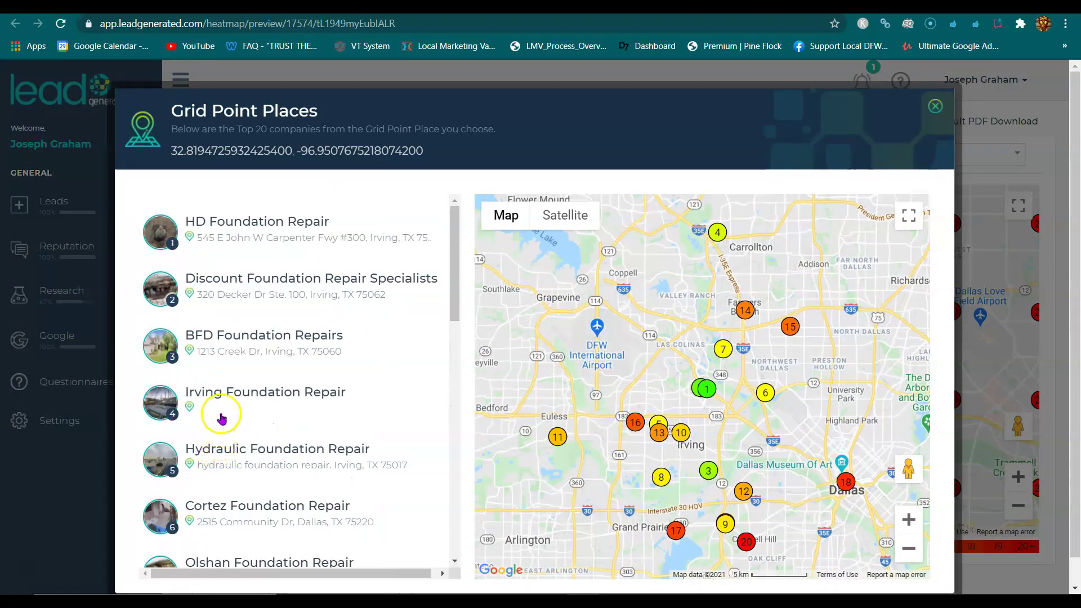
scroll(239, 304, down, 2)
scroll(238, 304, down, 4)
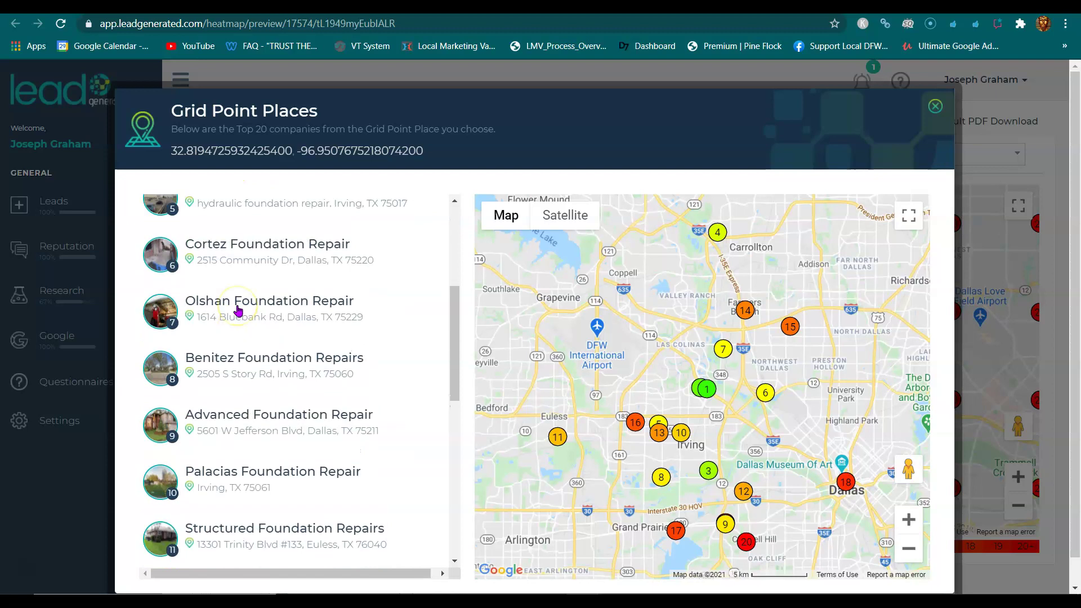
scroll(239, 312, up, 6)
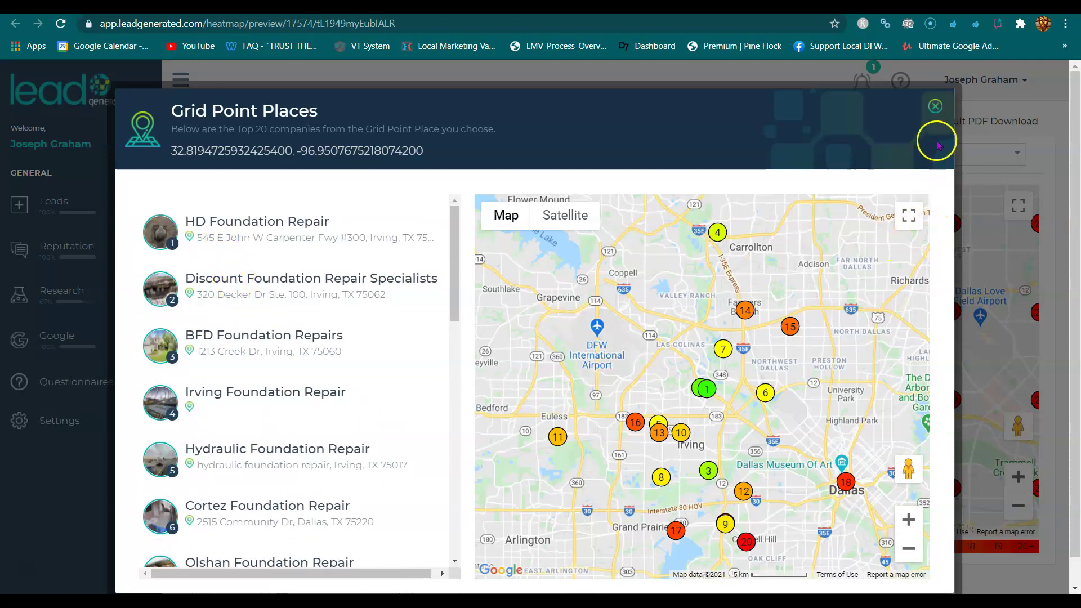
right_click(218, 232)
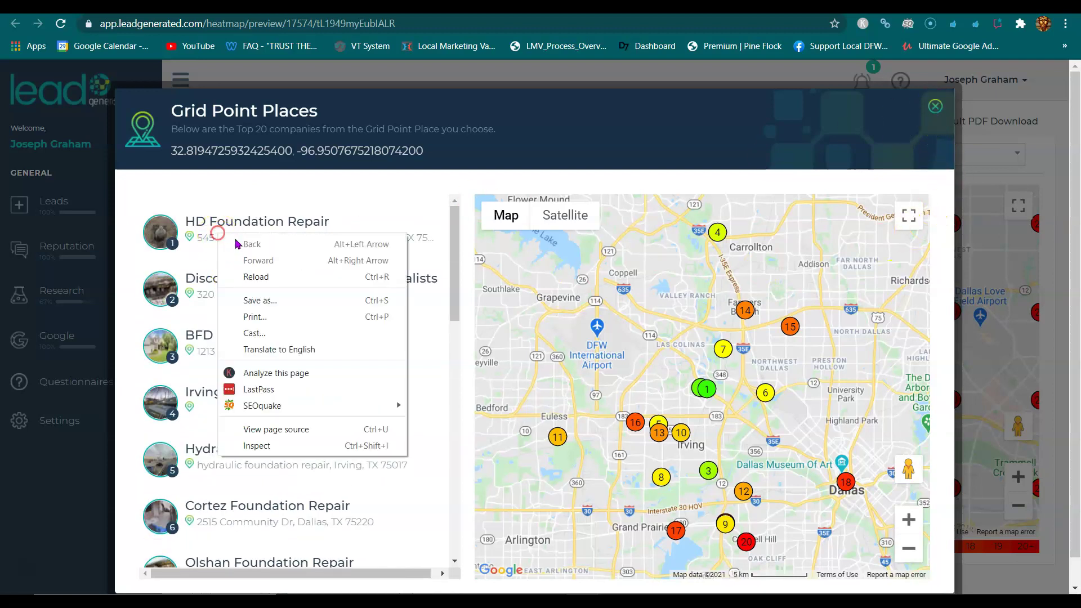
click(233, 237)
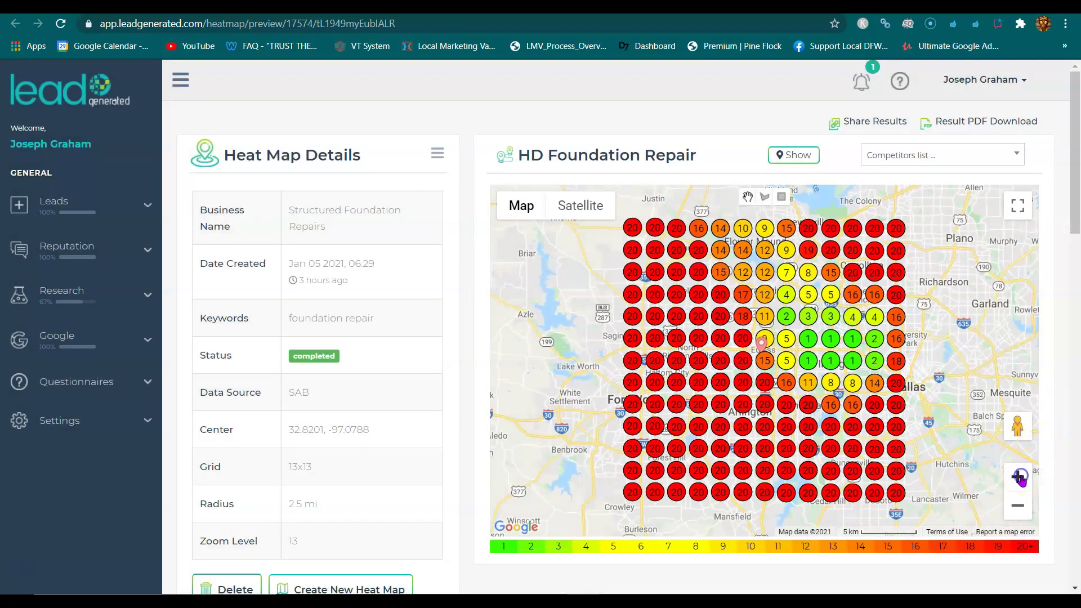
- Zoom and pan HD Foundation Repair's map toward Dallas, then view Structured Foundation Repairs' map around Euless
click(1018, 477)
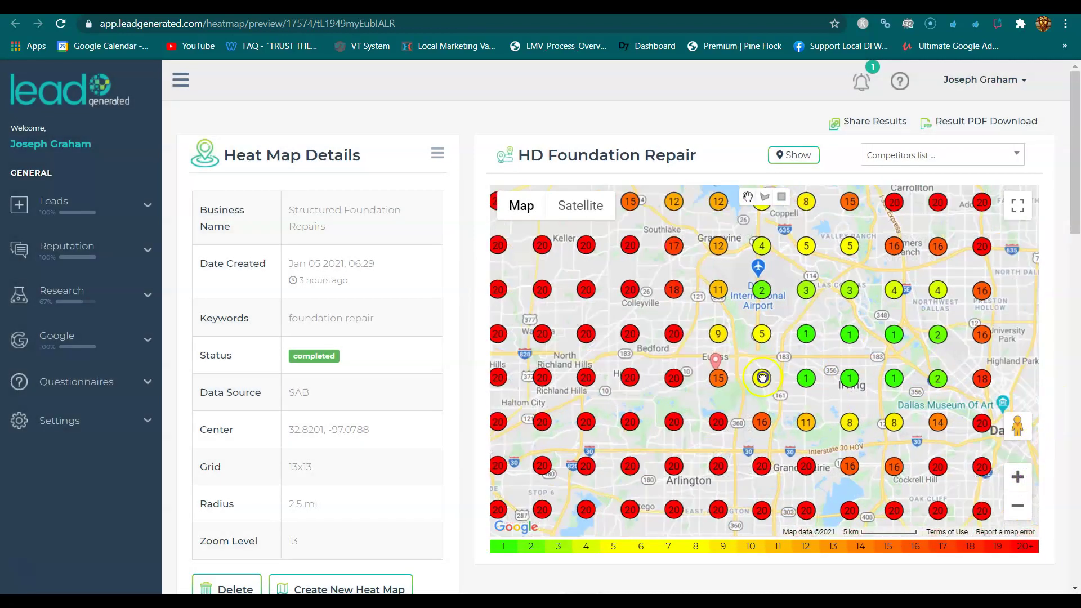
drag(845, 343, 719, 410)
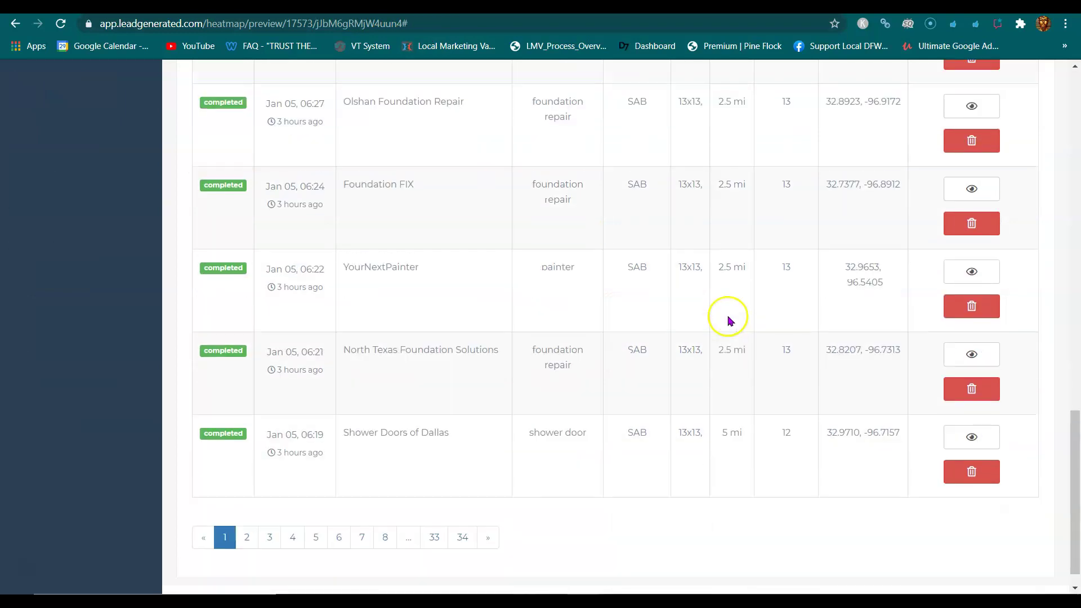
click(972, 214)
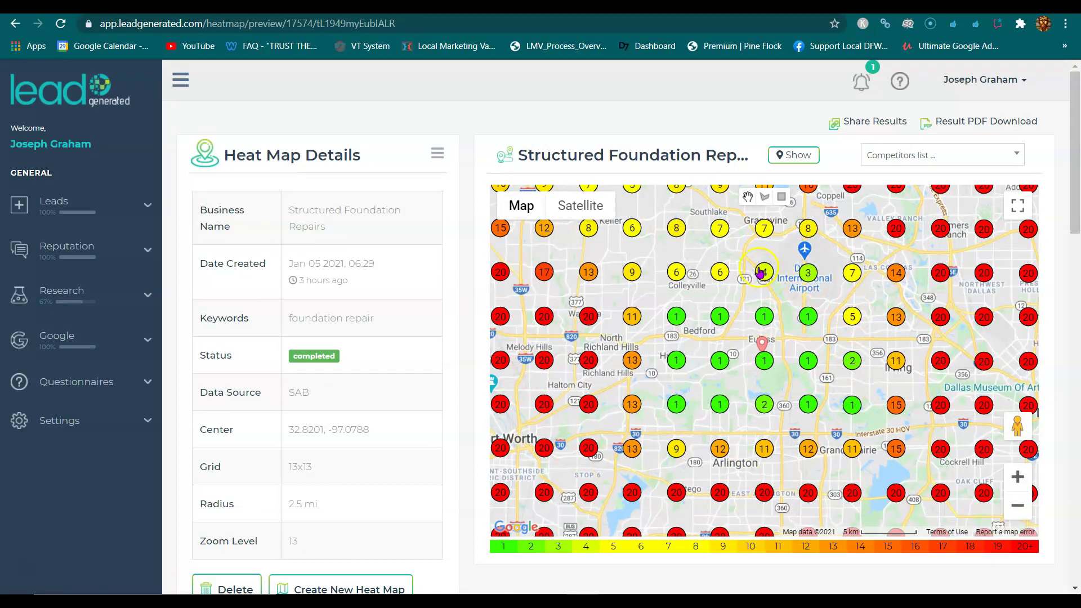
drag(760, 272, 788, 392)
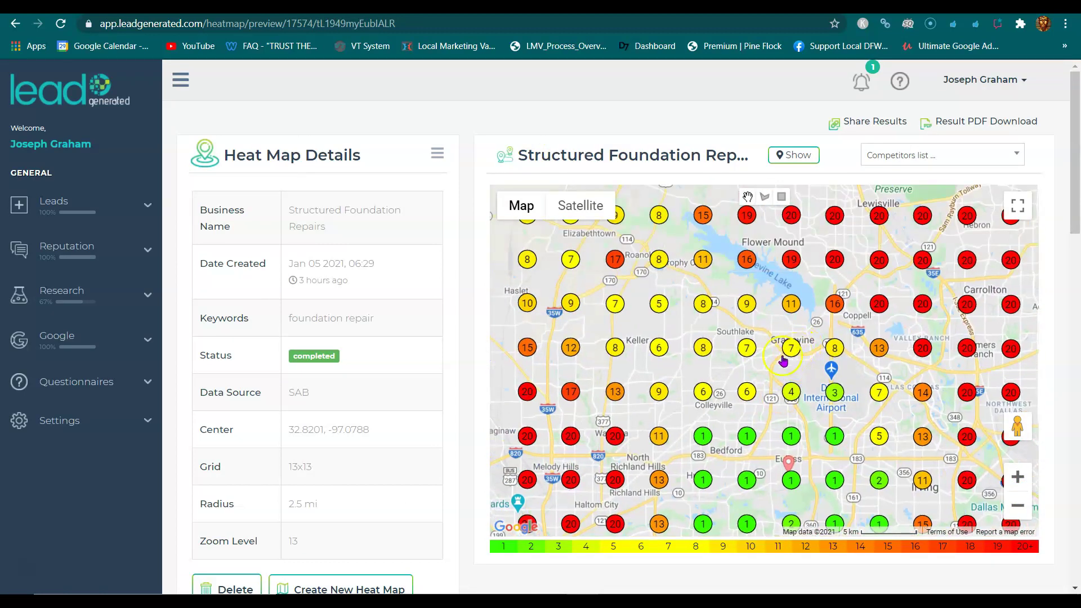
mouse_move(703, 389)
mouse_down()
mouse_move(748, 322)
mouse_move(680, 292)
mouse_up()
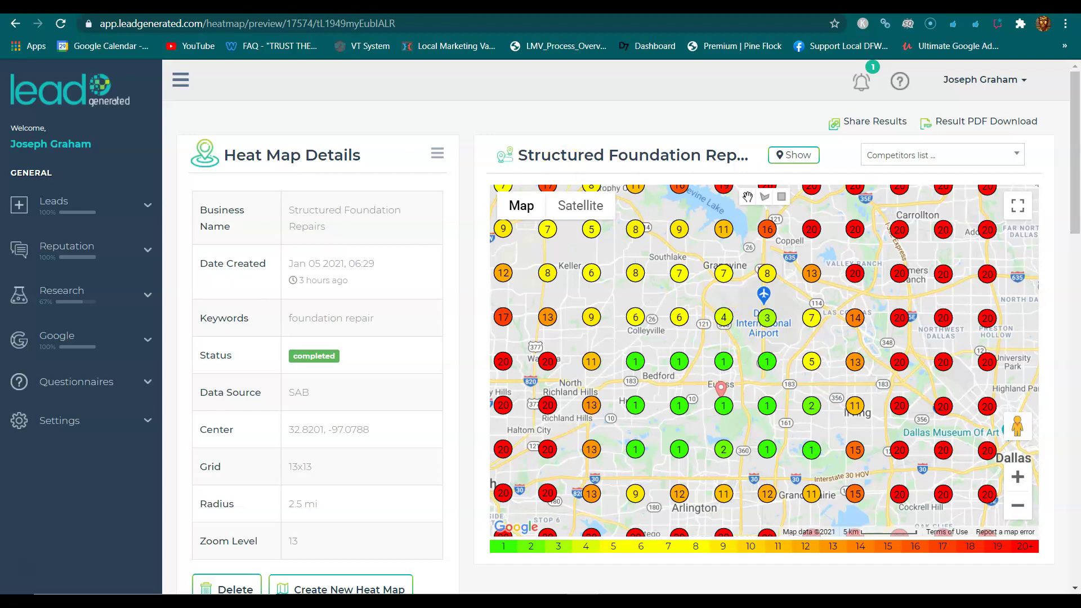
- Show all Structured Foundation Repairs Google reviews, 4.8 stars from 832, with owner responses
key(ctrl+Tab)
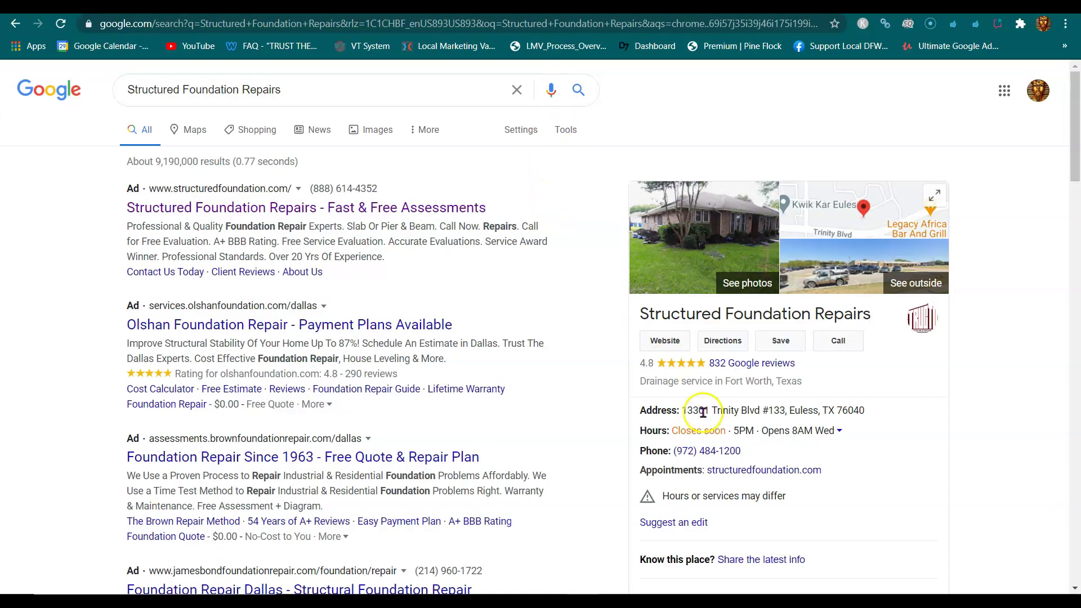
scroll(701, 412, down, 2)
scroll(708, 412, down, 2)
scroll(709, 412, down, 2)
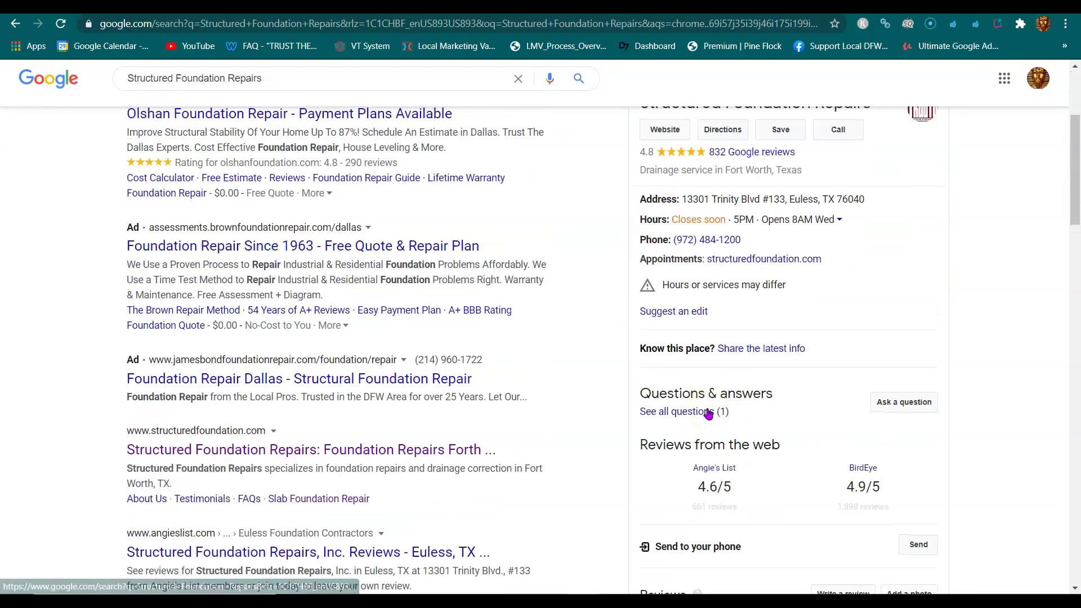
scroll(708, 413, down, 2)
scroll(709, 413, down, 2)
scroll(708, 413, up, 2)
scroll(707, 413, down, 2)
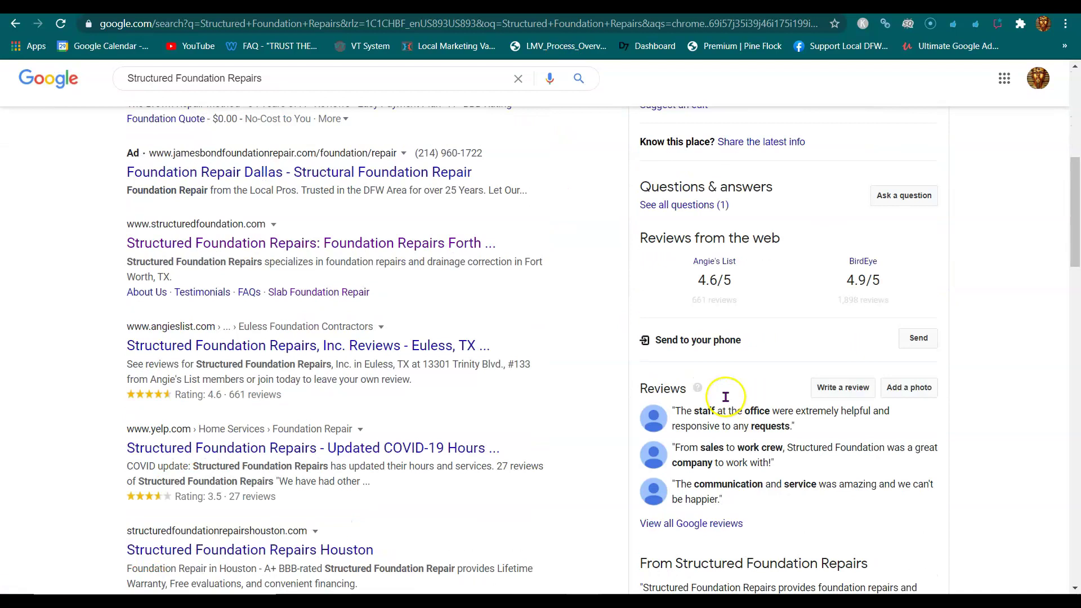
click(701, 448)
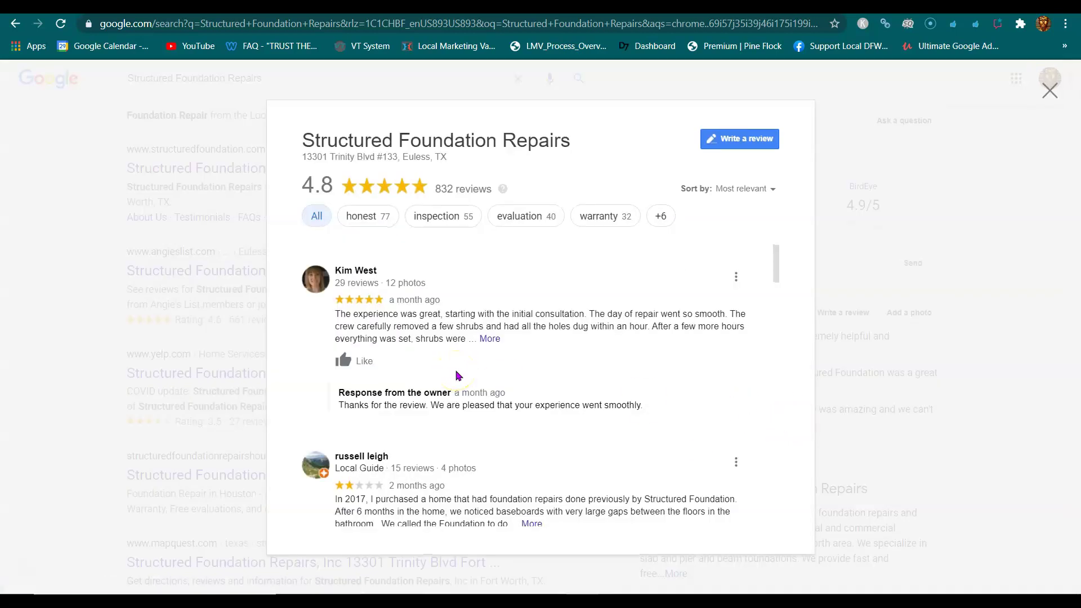
scroll(456, 374, down, 2)
scroll(457, 374, down, 2)
scroll(457, 374, down, 3)
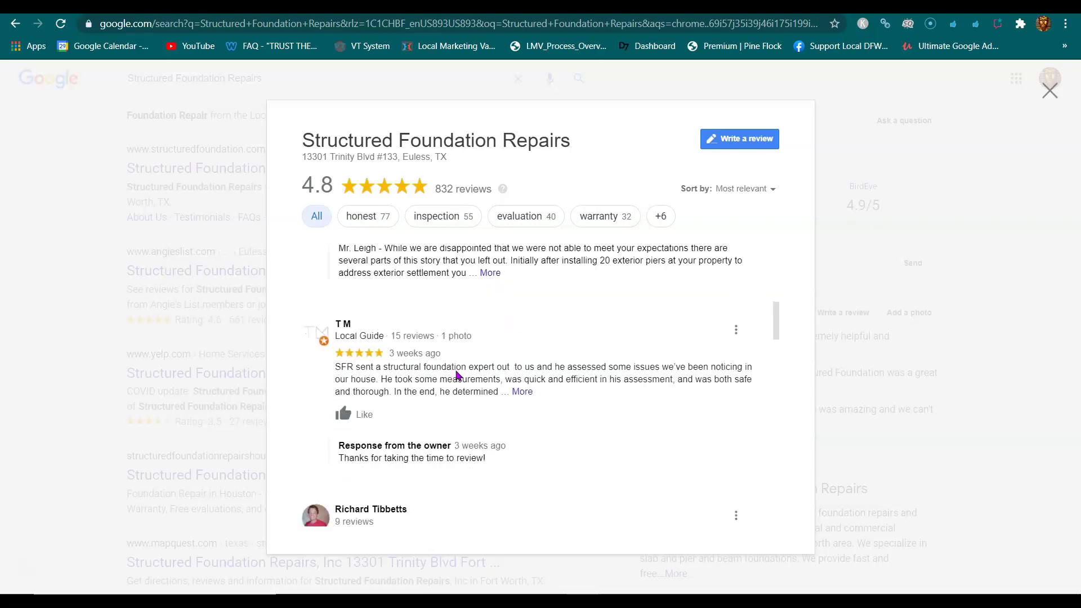
scroll(457, 374, down, 3)
scroll(456, 375, down, 3)
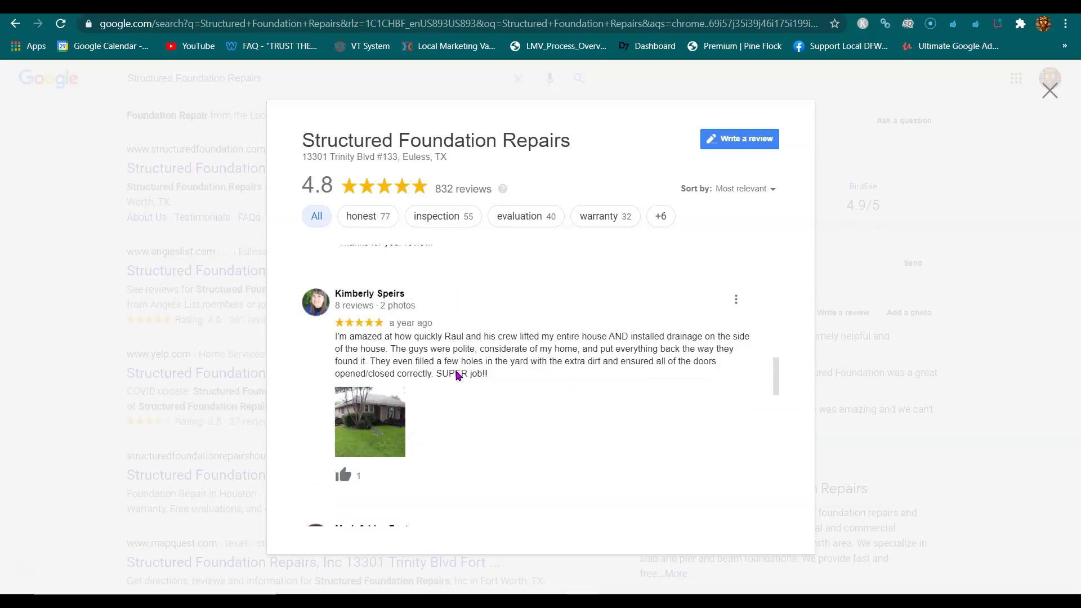
scroll(456, 374, down, 1)
scroll(642, 346, down, 3)
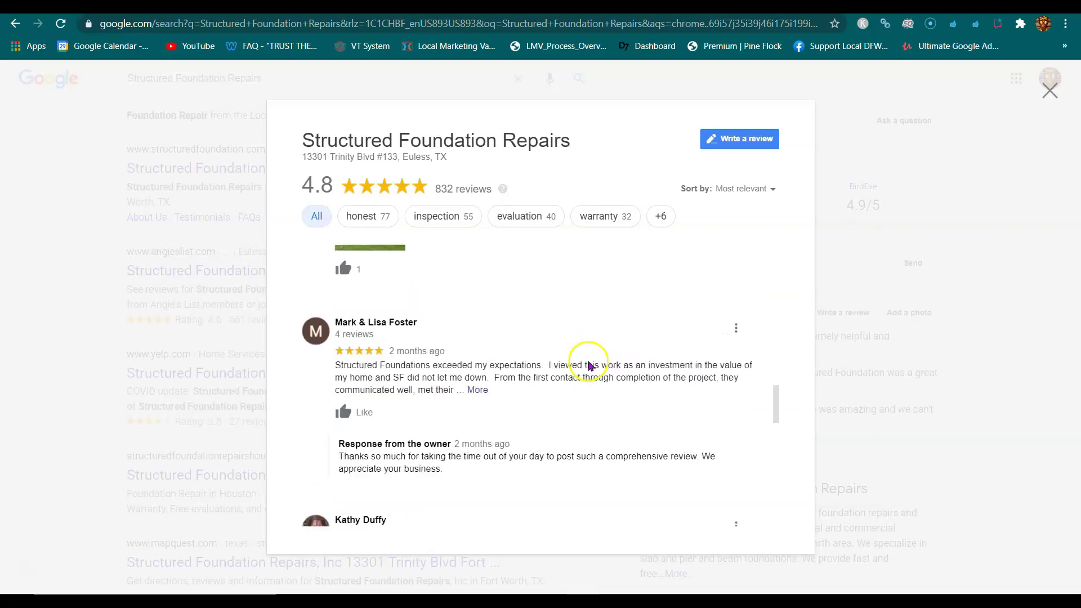
scroll(592, 354, down, 3)
scroll(619, 352, up, 5)
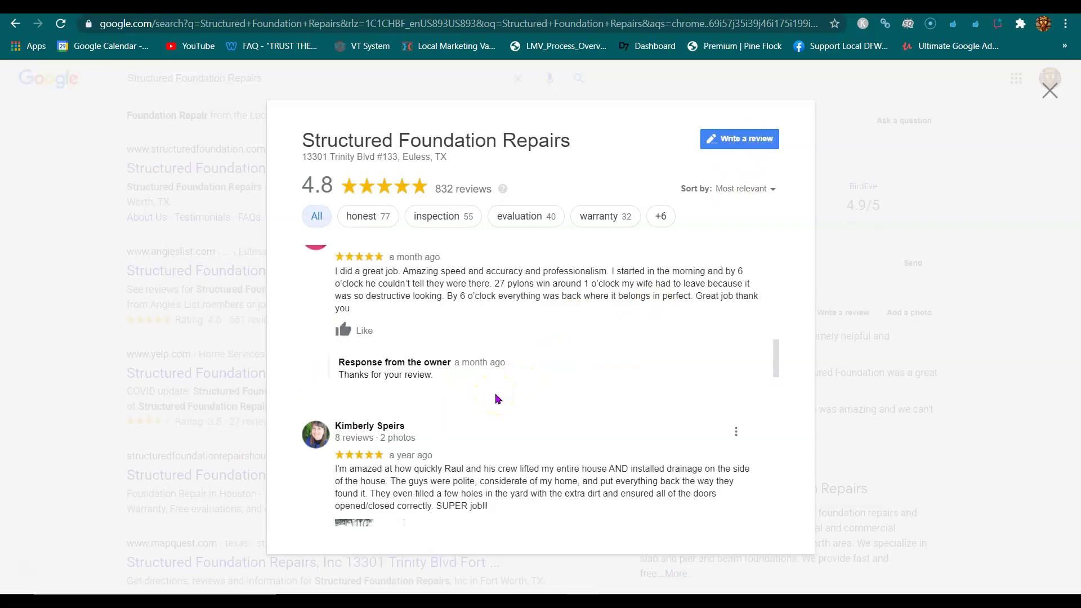
scroll(496, 399, up, 3)
scroll(498, 400, up, 3)
scroll(497, 399, up, 3)
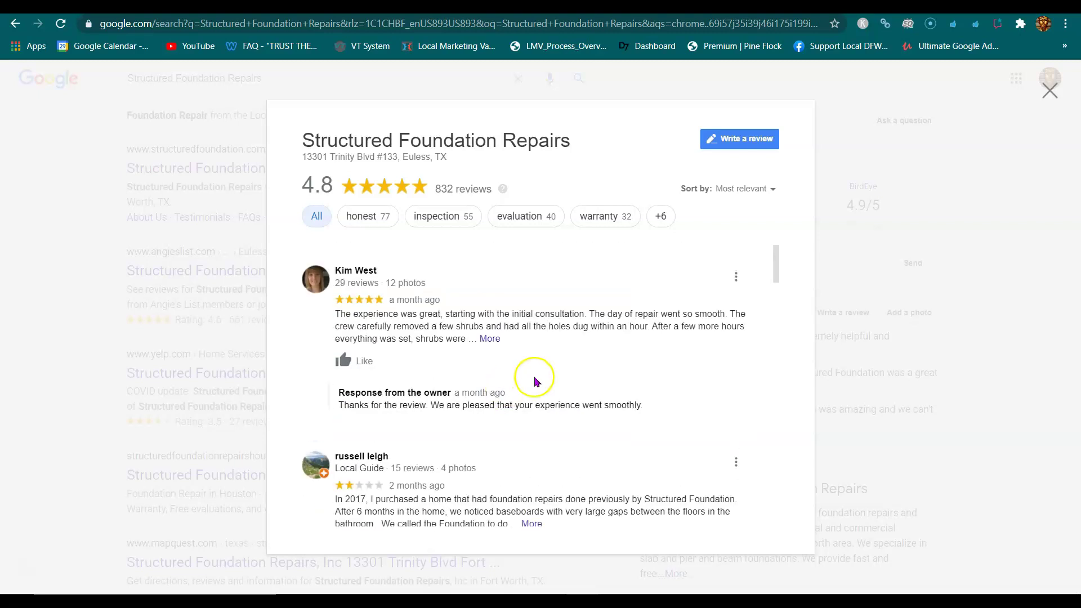
- Start a Structured Foundation Repairs review, rate it five stars, and begin the text 'From Grapevin'
click(733, 139)
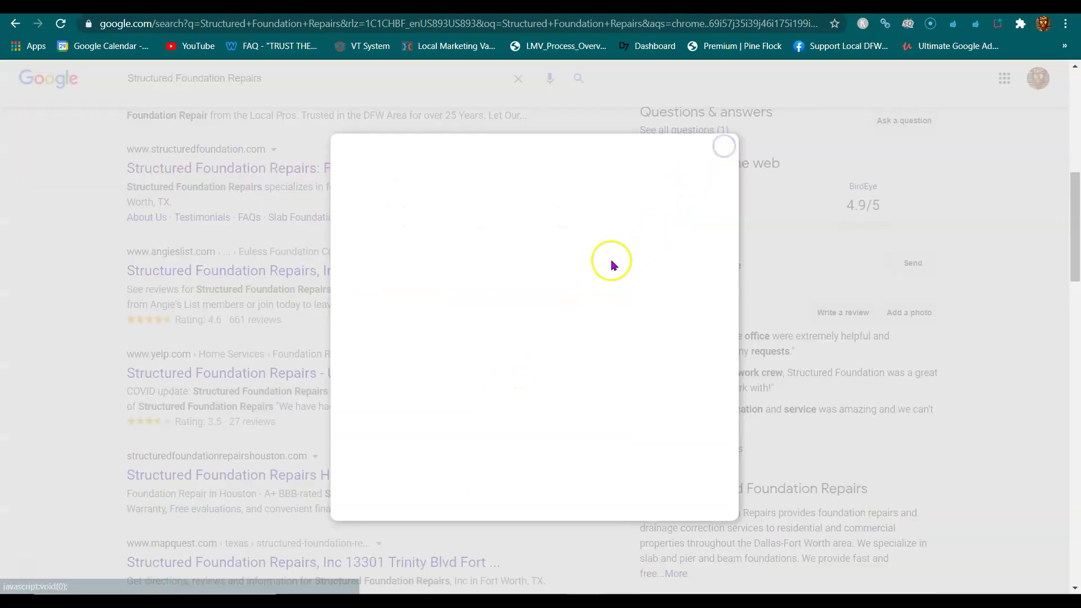
click(520, 246)
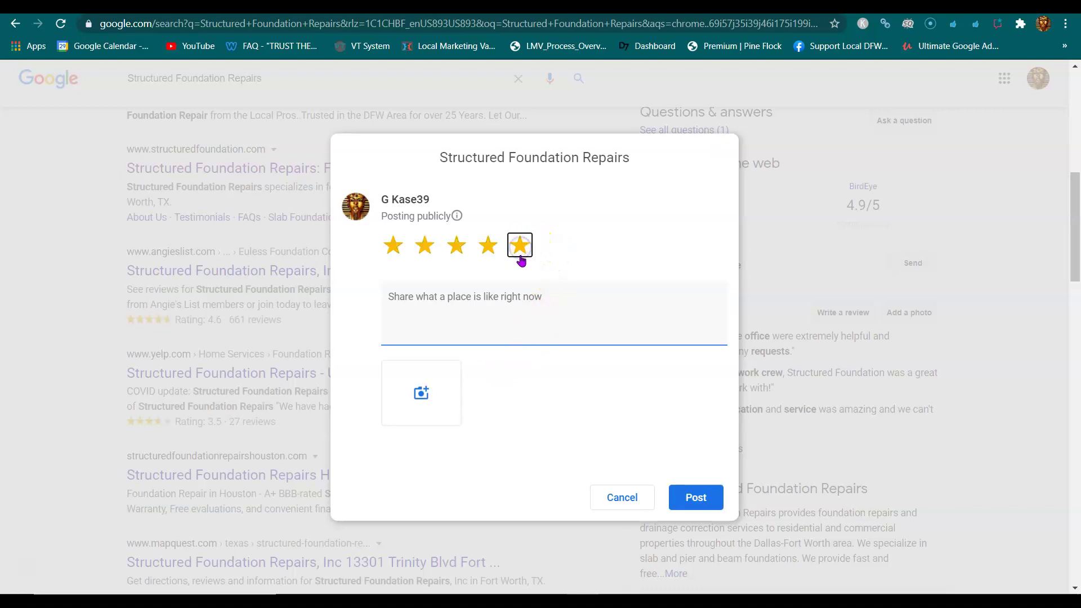
click(470, 294)
text(From Grapevine)
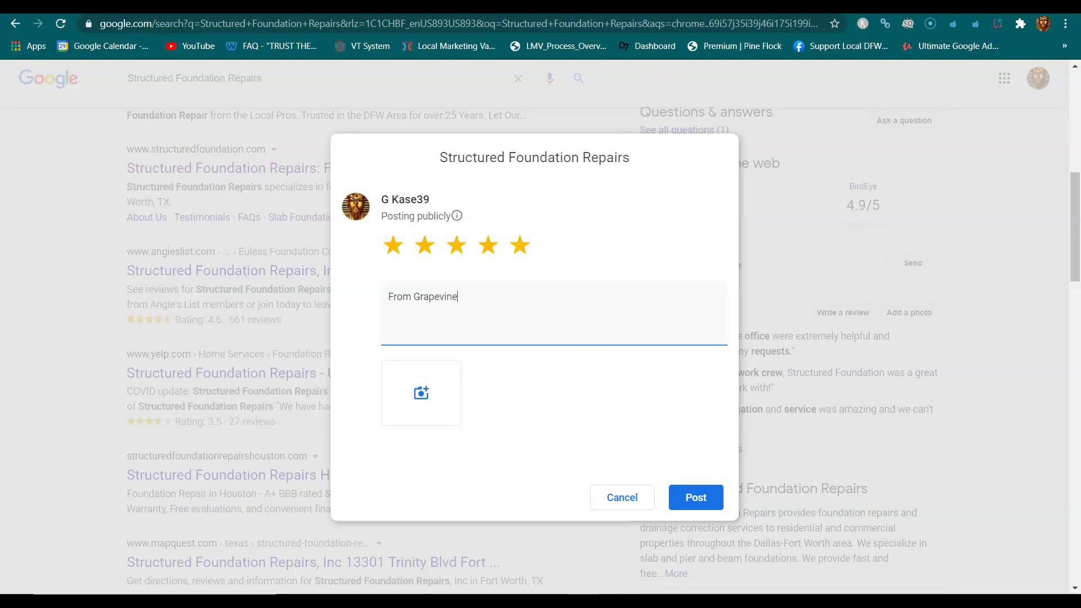
- Pan the heat map to center Grapevine, then return to the Google review draft
key(ctrl+Tab)
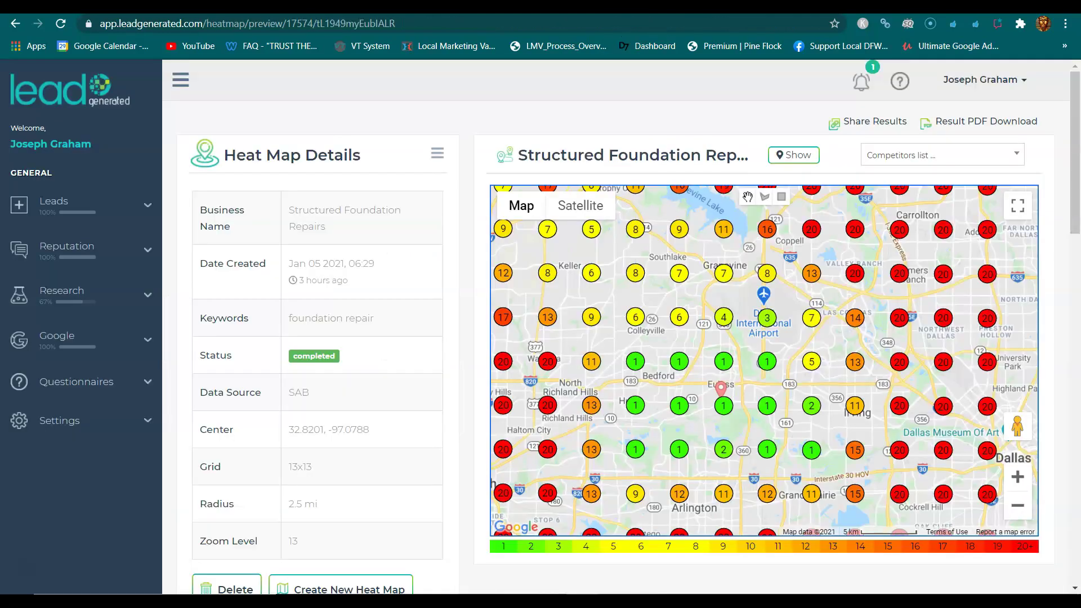
mouse_move(654, 350)
mouse_down()
mouse_move(695, 337)
mouse_move(672, 430)
mouse_up()
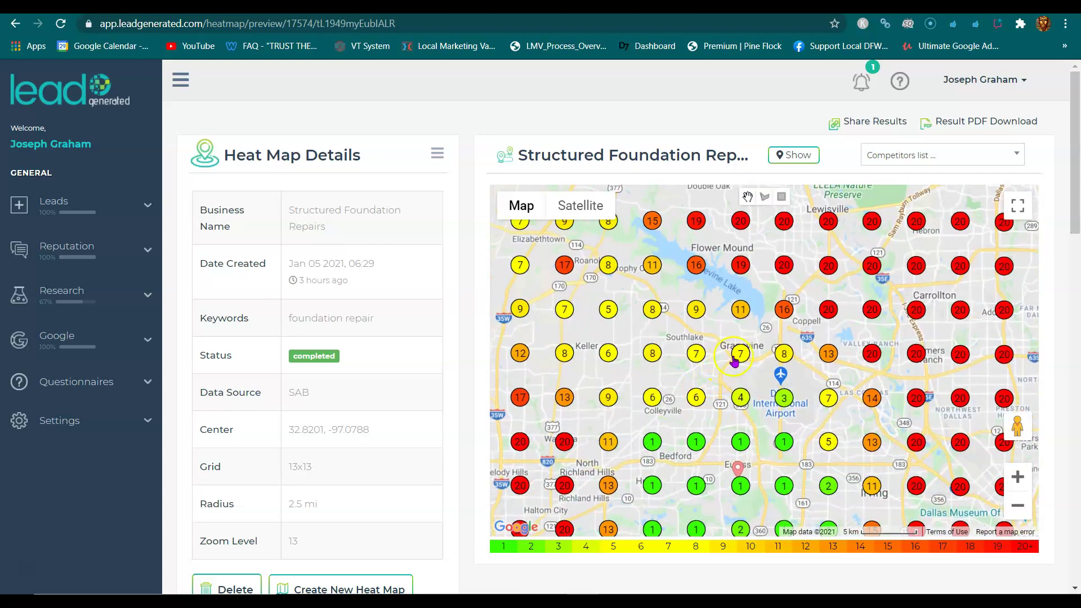
drag(719, 373, 704, 376)
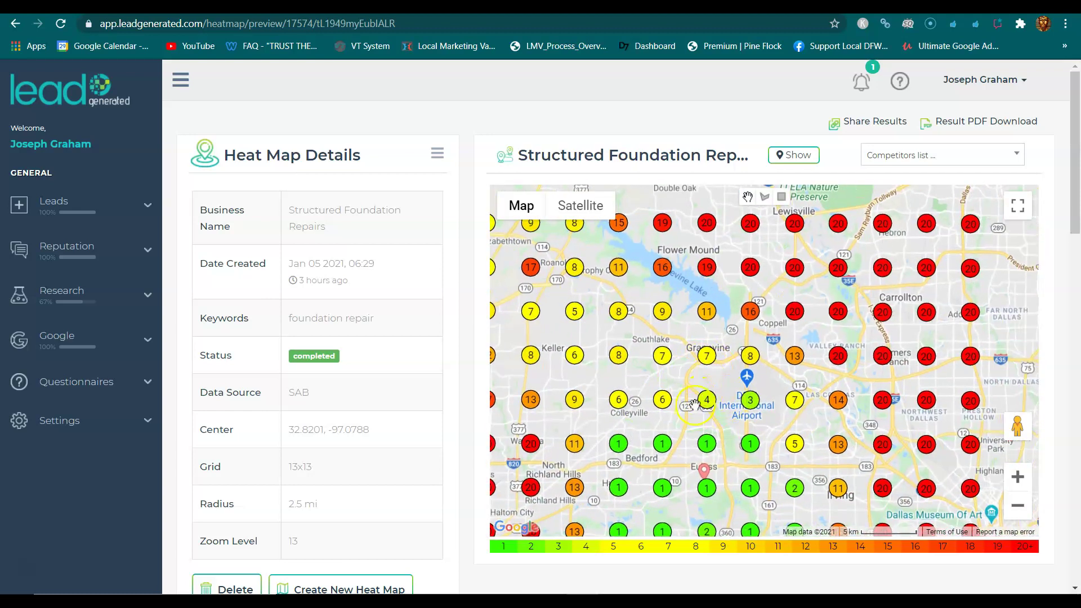
key(ctrl+Tab)
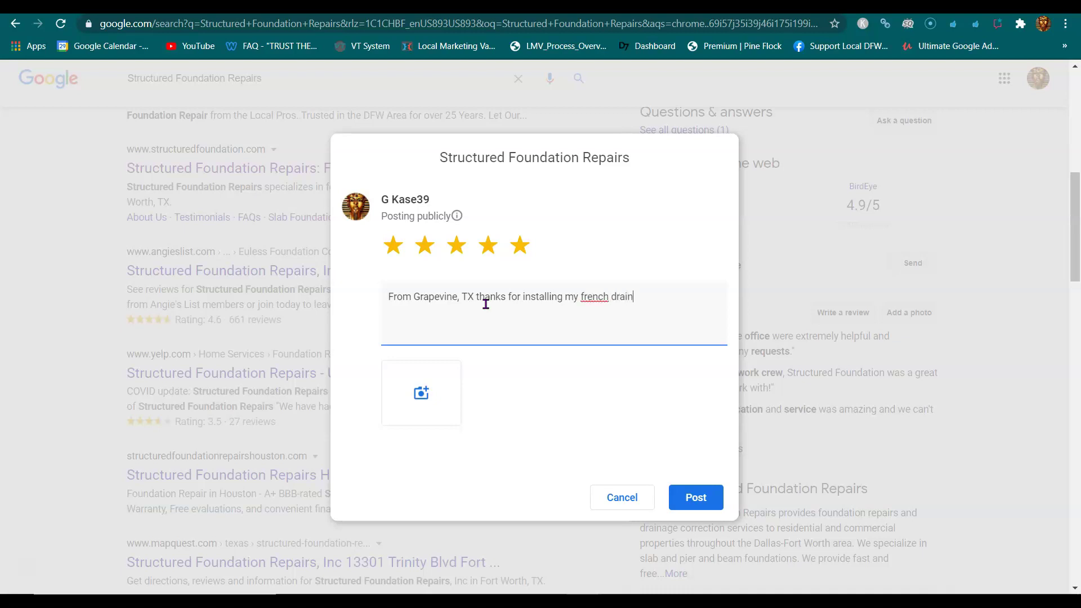
- Highlight 'Grapevine, TX' in the French drain review and upload the french drain photo
drag(476, 298, 429, 311)
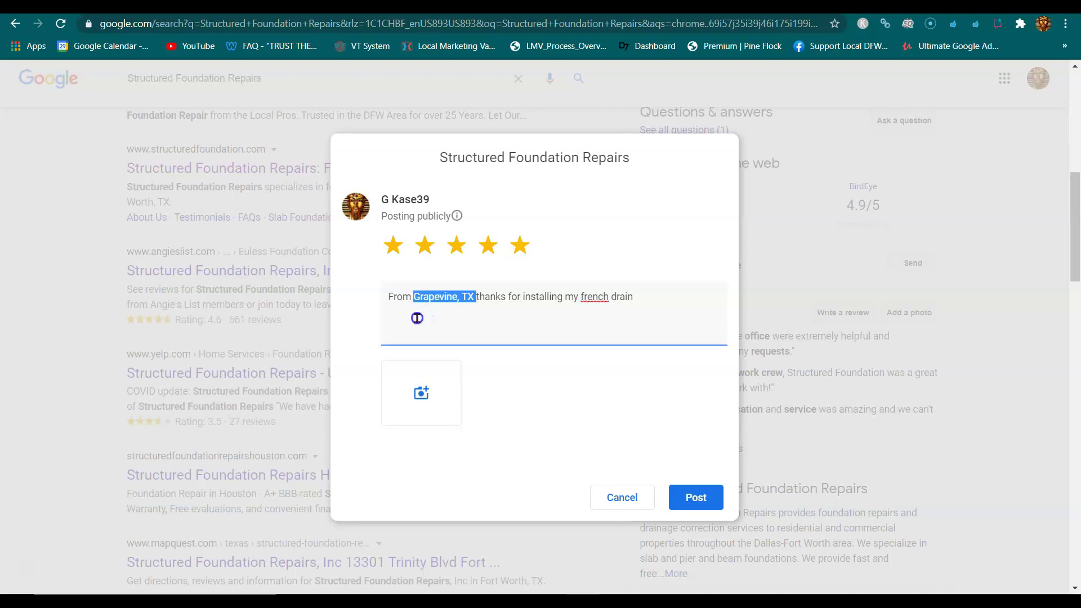
drag(417, 318, 407, 322)
click(421, 392)
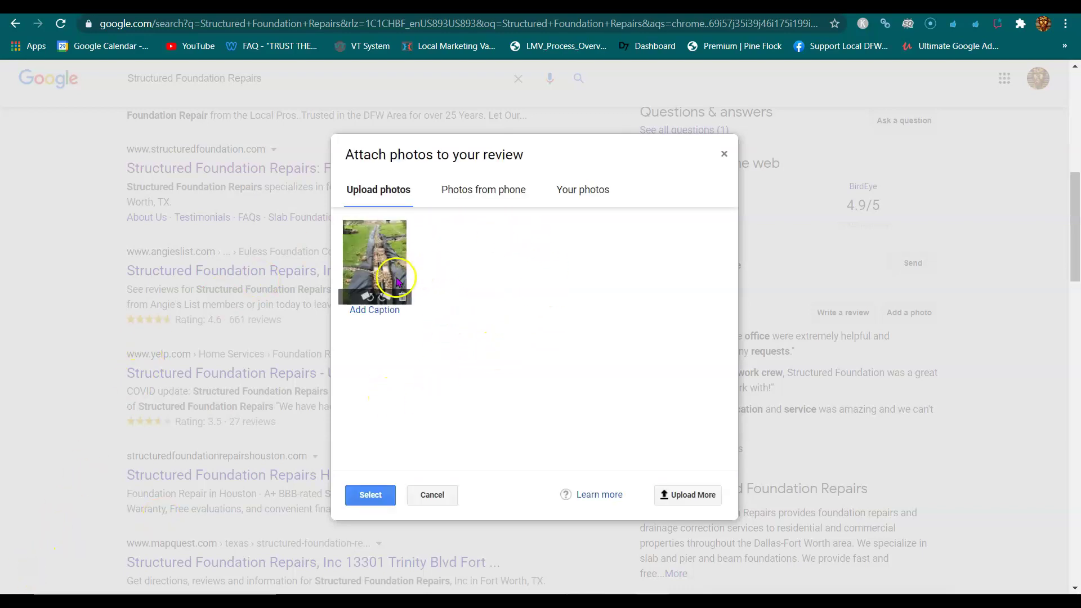
- Attach the French drain photo, post the five-star review, and dismiss the thank-you message
click(371, 496)
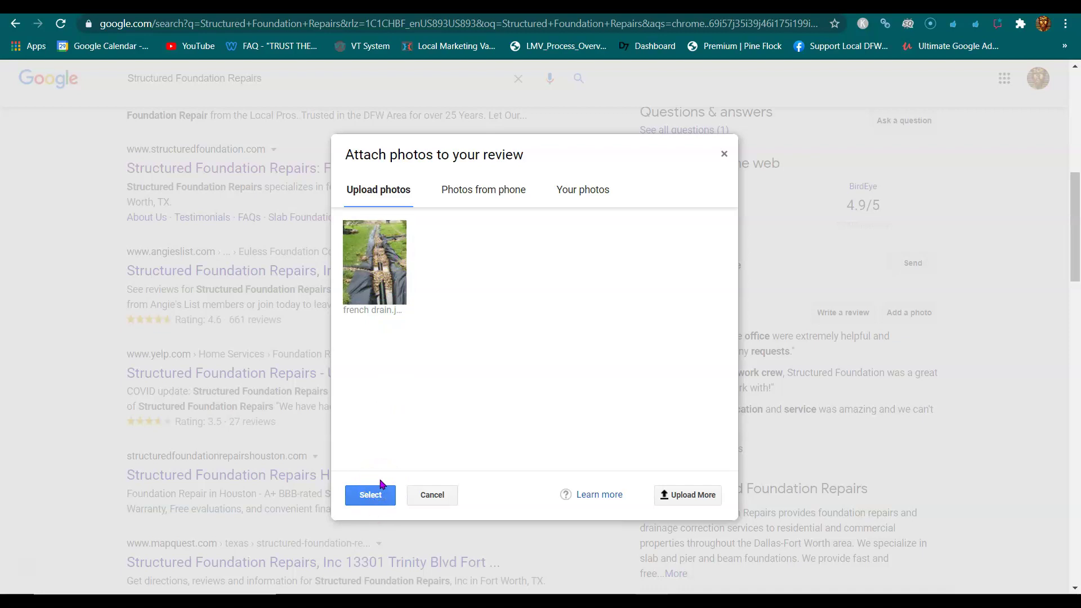
click(372, 495)
click(695, 498)
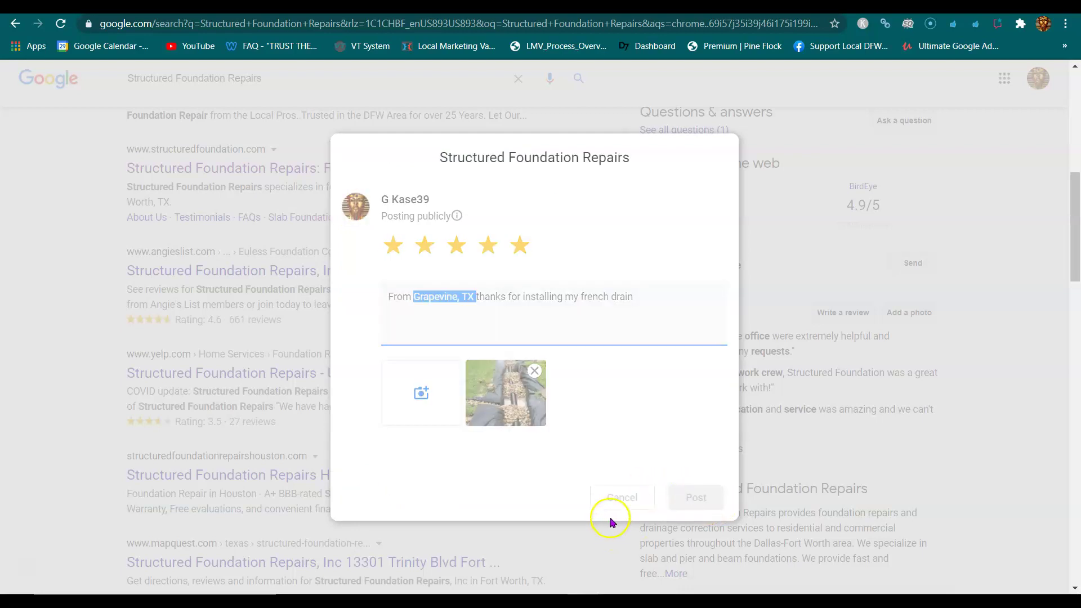
click(617, 497)
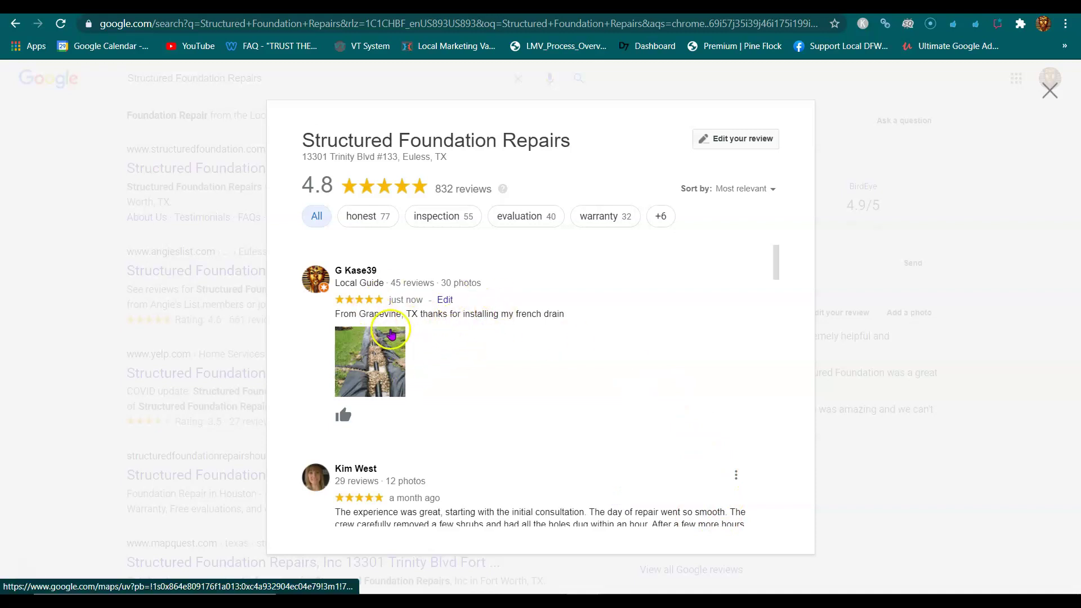
- Close the Google reviews overlay and return to the HD Foundation Repair heat map tab
click(1050, 90)
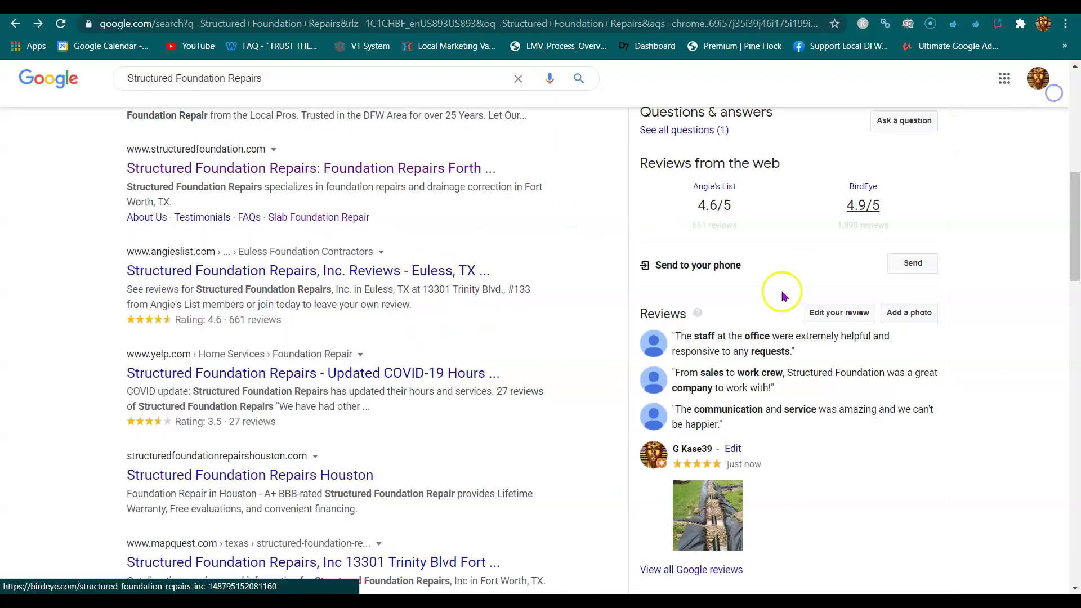
scroll(744, 457, up, 4)
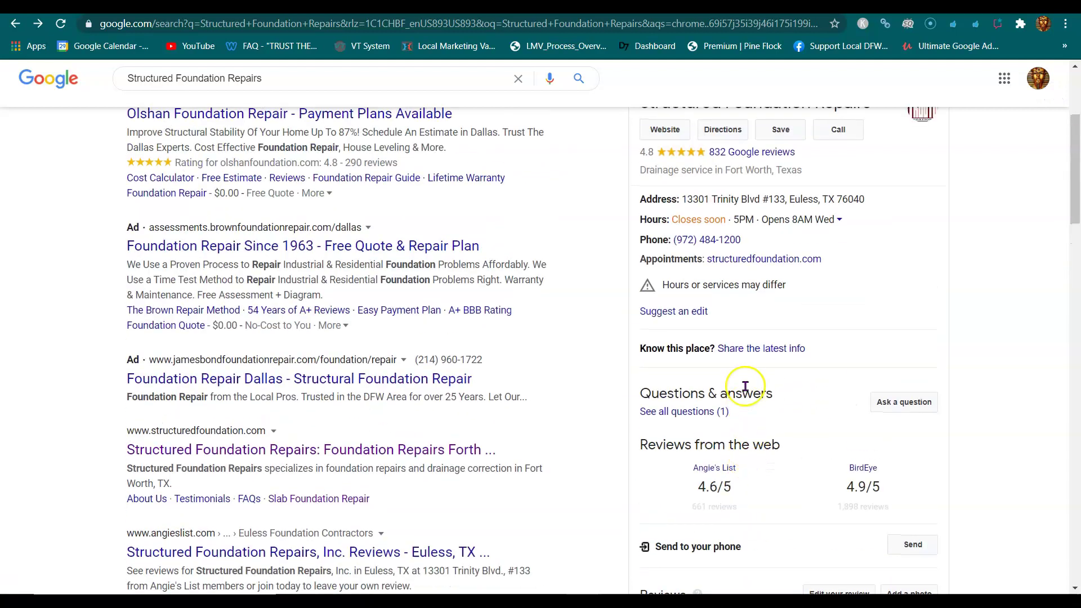
scroll(746, 389, up, 3)
scroll(760, 477, down, 2)
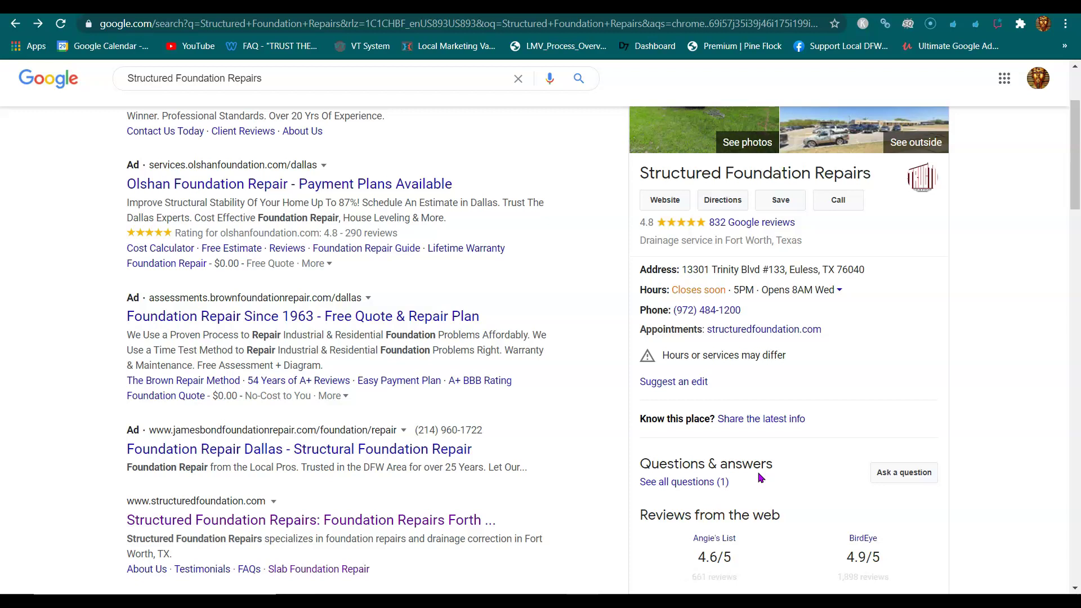
scroll(760, 477, down, 2)
scroll(760, 456, down, 2)
scroll(726, 473, down, 1)
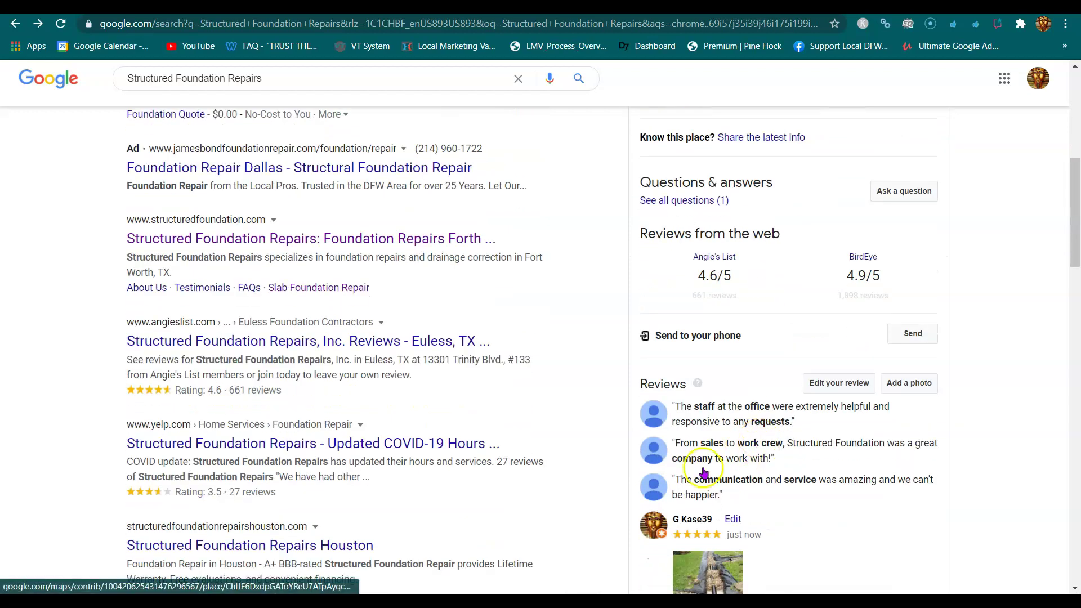
scroll(691, 508, down, 1)
scroll(688, 474, down, 1)
scroll(688, 465, down, 1)
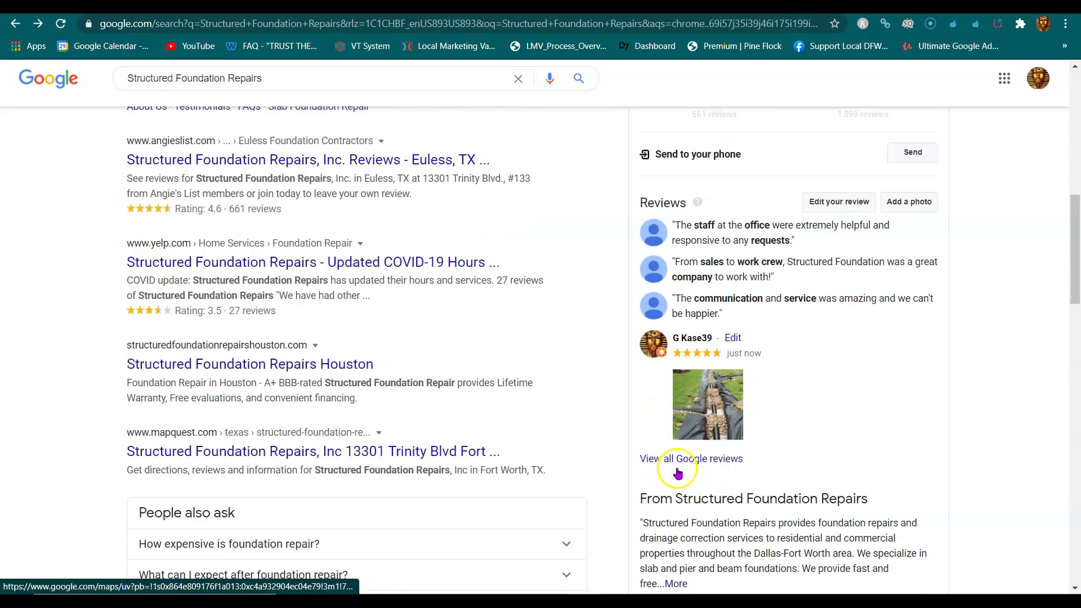
scroll(689, 463, down, 1)
scroll(688, 440, up, 1)
scroll(688, 439, up, 1)
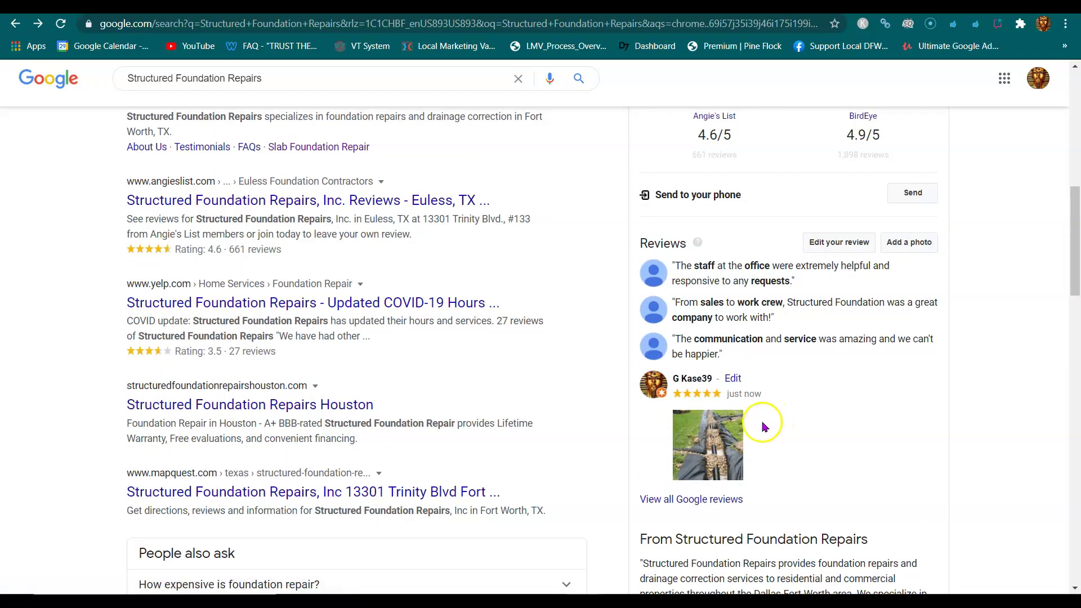
scroll(769, 422, up, 1)
scroll(764, 427, down, 1)
scroll(764, 427, up, 1)
key(ctrl+Tab)
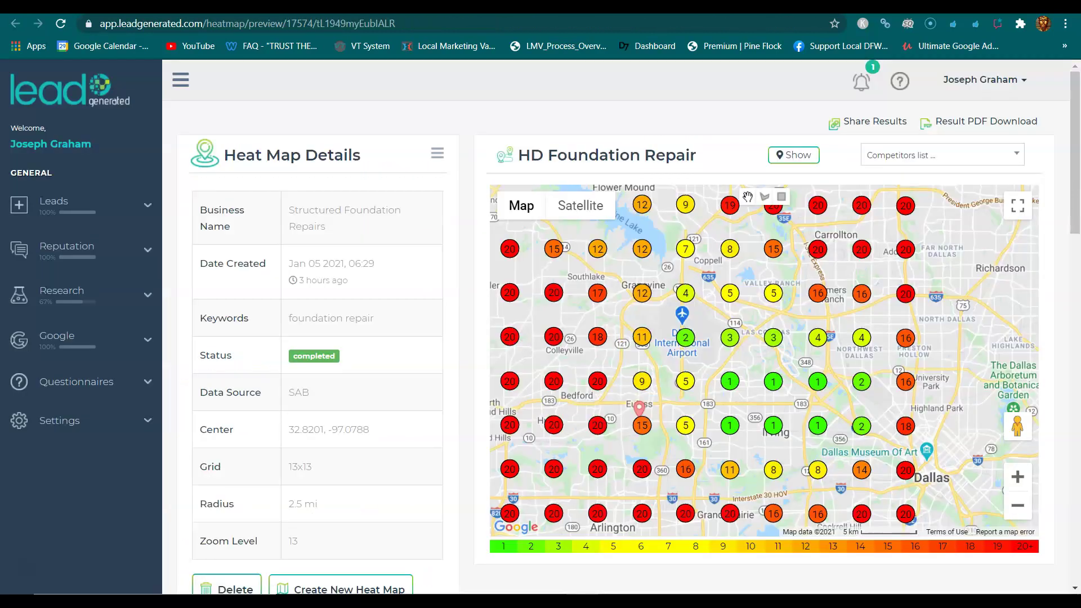
- Zoom the heat map in one level and pan past Flower Mound to DFW Airport, Grapevine and Coppell
click(1017, 478)
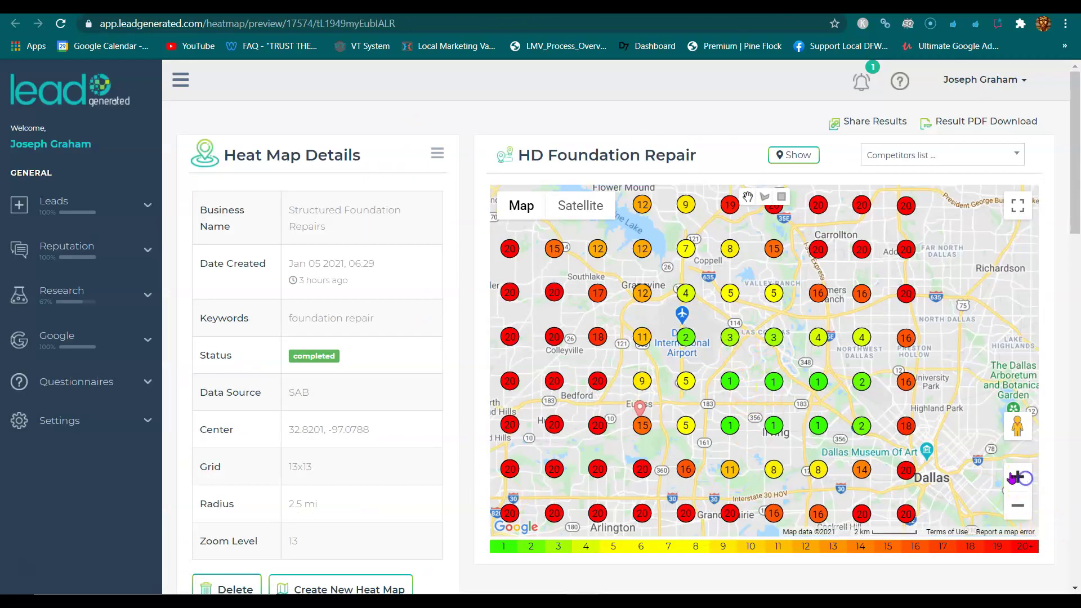
drag(717, 307, 693, 413)
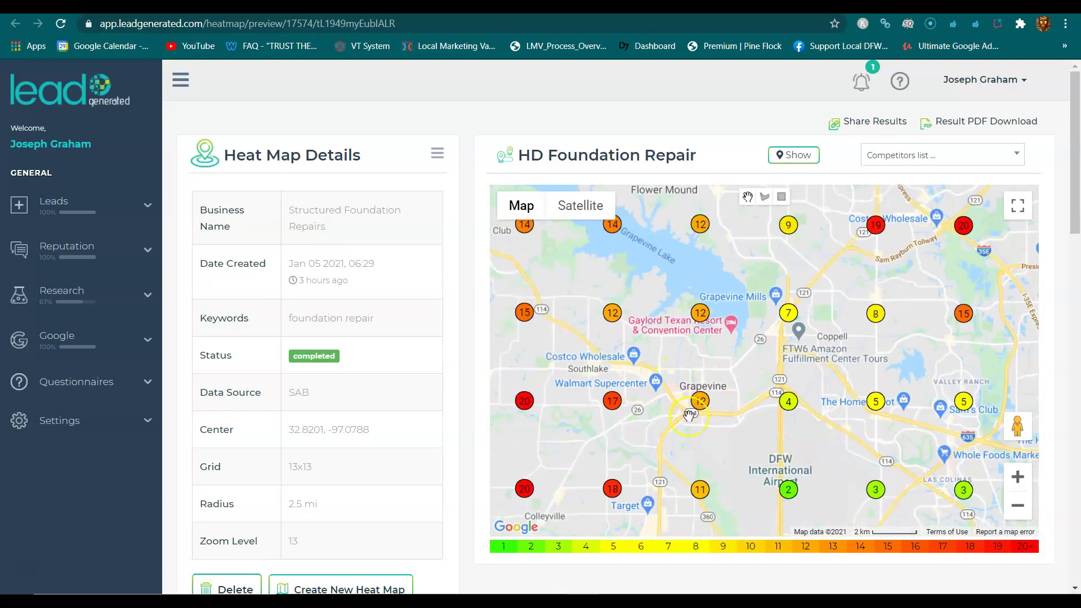
drag(727, 397, 754, 503)
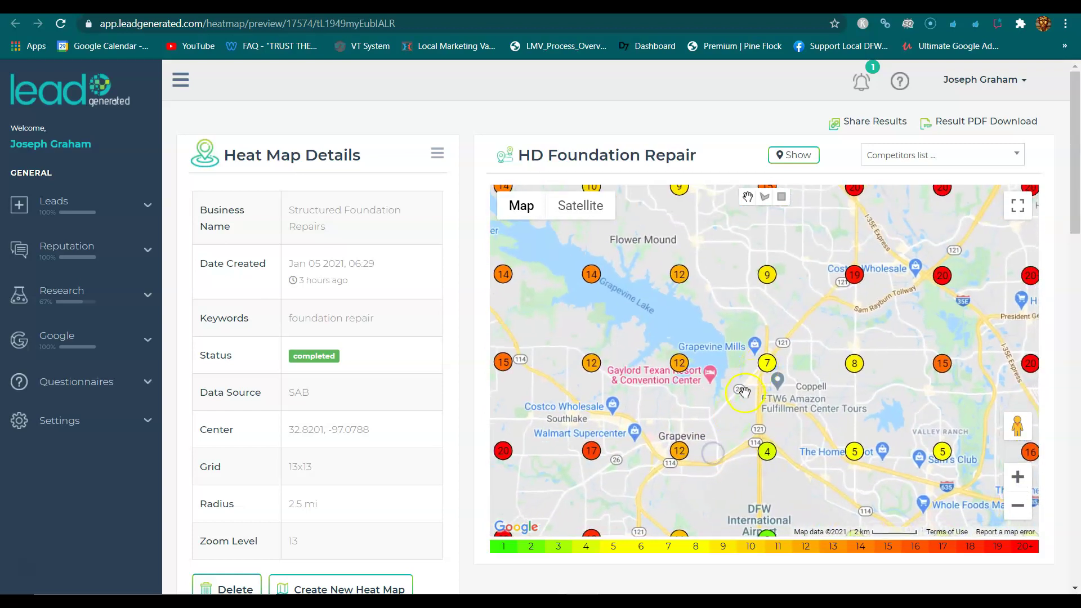
mouse_move(685, 253)
mouse_down()
mouse_move(797, 376)
mouse_move(727, 212)
mouse_up()
mouse_move(744, 507)
mouse_down()
mouse_move(727, 387)
mouse_move(679, 369)
mouse_up()
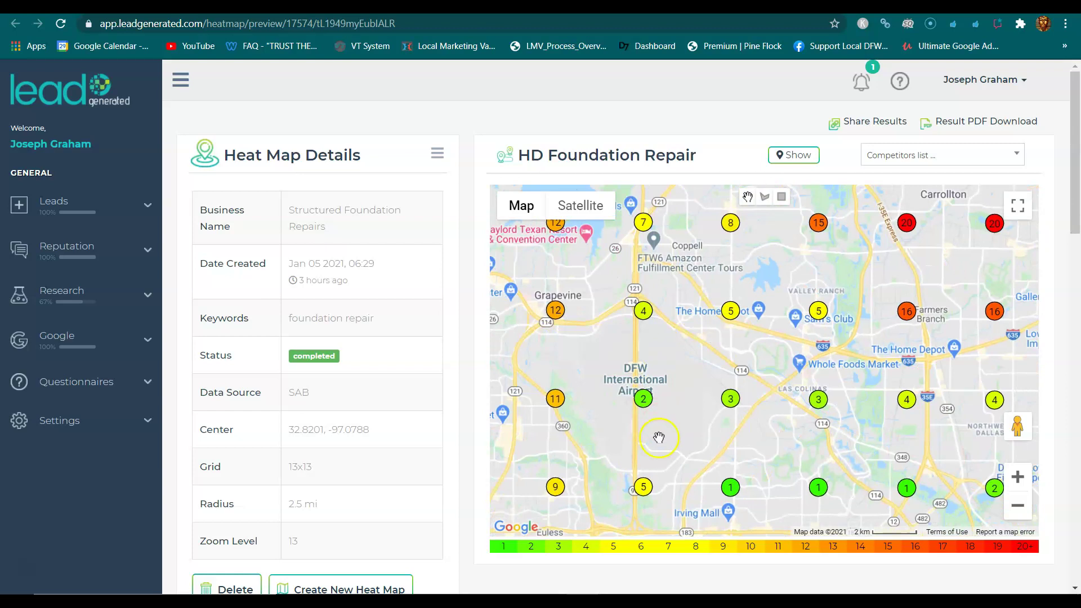
- Open and close the Share Results link window, then clear the stray text selection
click(874, 122)
click(834, 103)
click(683, 107)
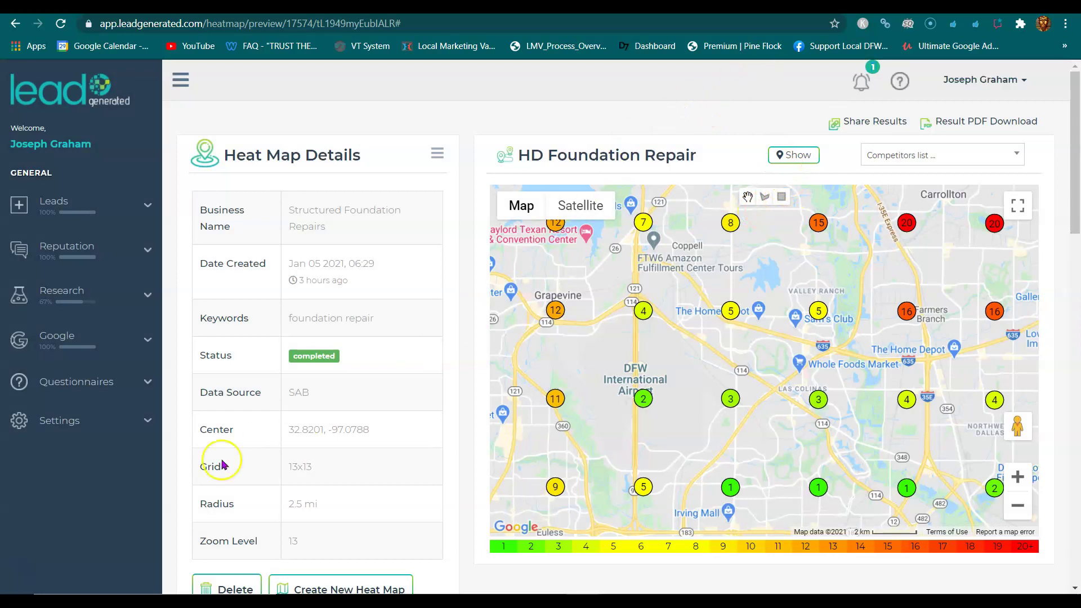